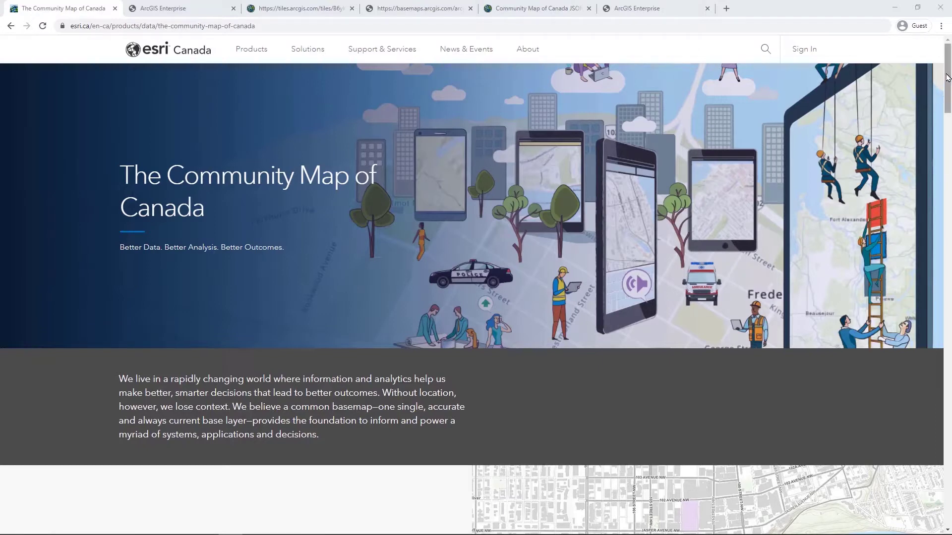
- Scroll through the Community Map of Canada page, then switch back to the ArcGIS Enterprise portal tab
drag(947, 77, 949, 121)
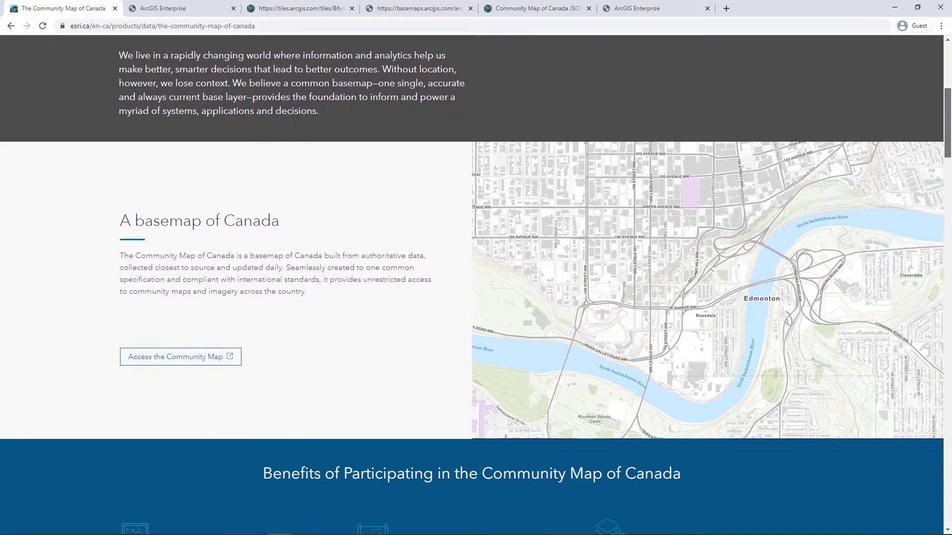
drag(949, 121, 949, 163)
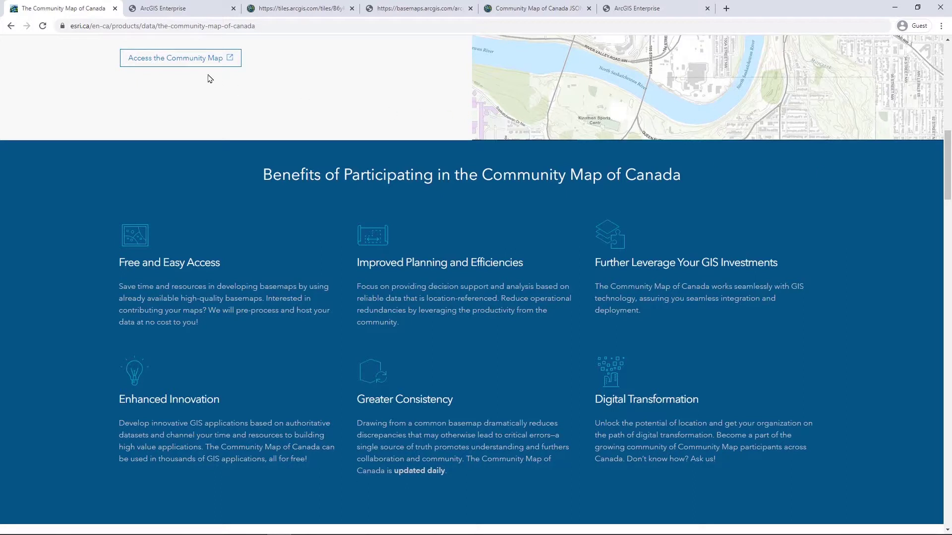
click(163, 13)
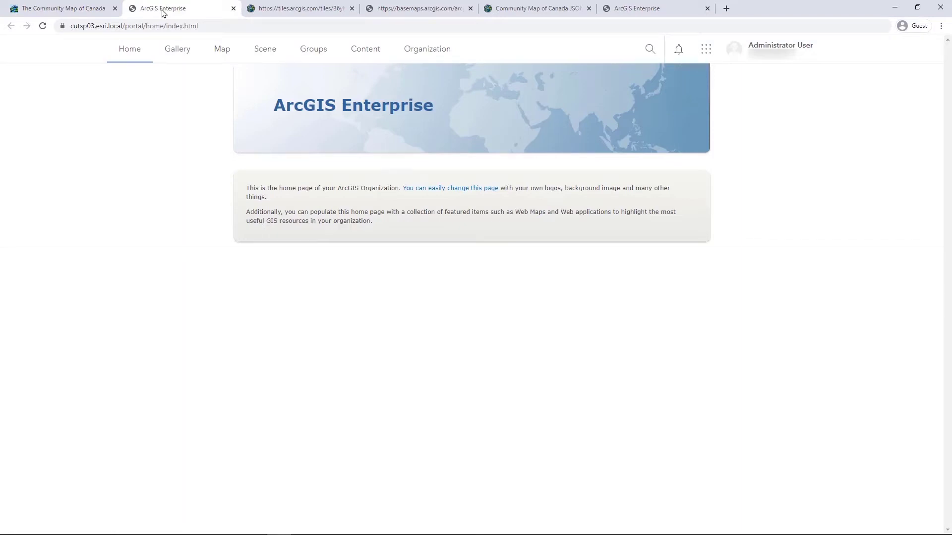
- Review the organization's Members list, then start a new Map Viewer map showing Canada on Topographic
click(439, 50)
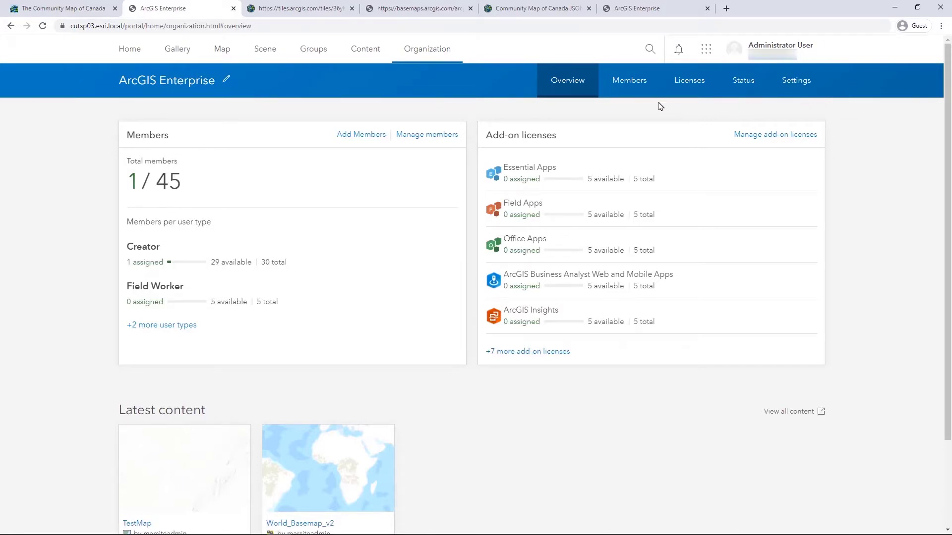
click(636, 85)
click(632, 219)
click(753, 213)
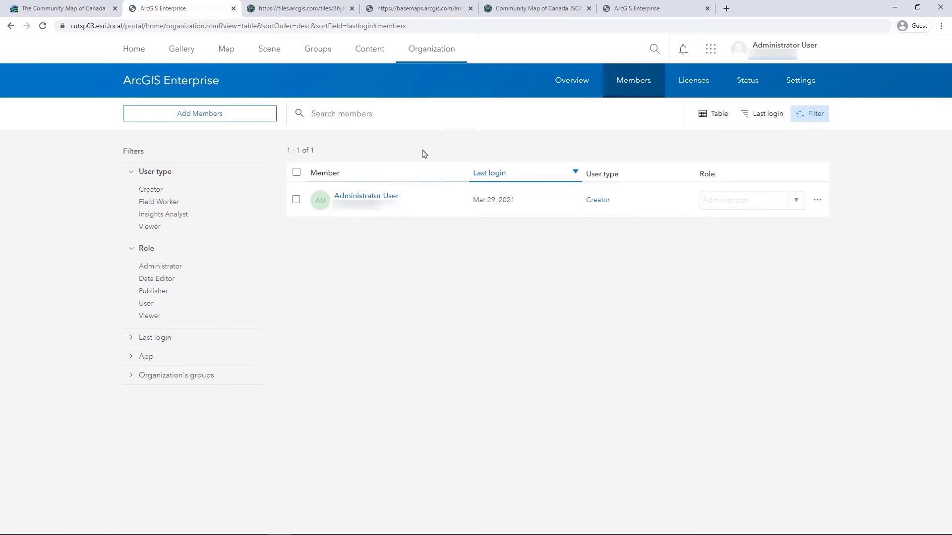
click(225, 52)
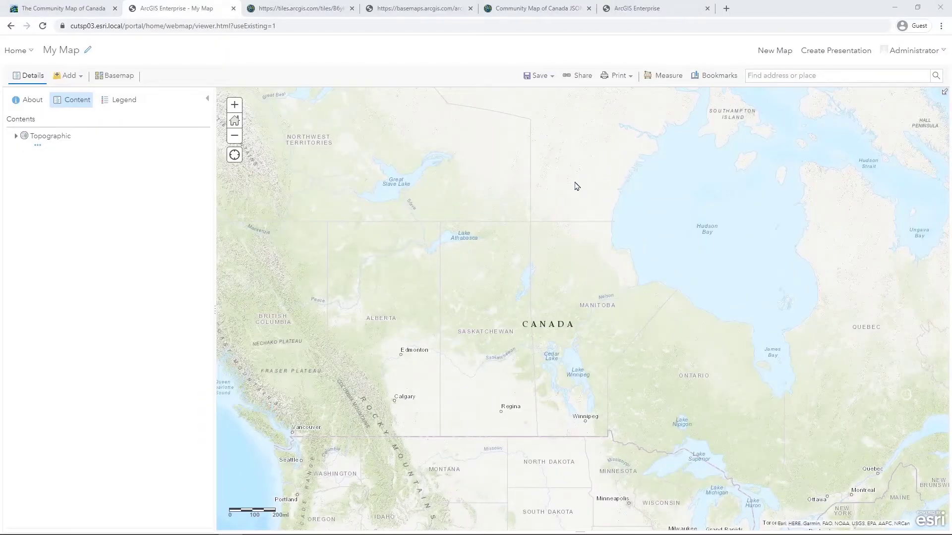
- Add the Canada Topographic vector tile service to the map from its VectorTileServer URL
click(331, 14)
click(335, 23)
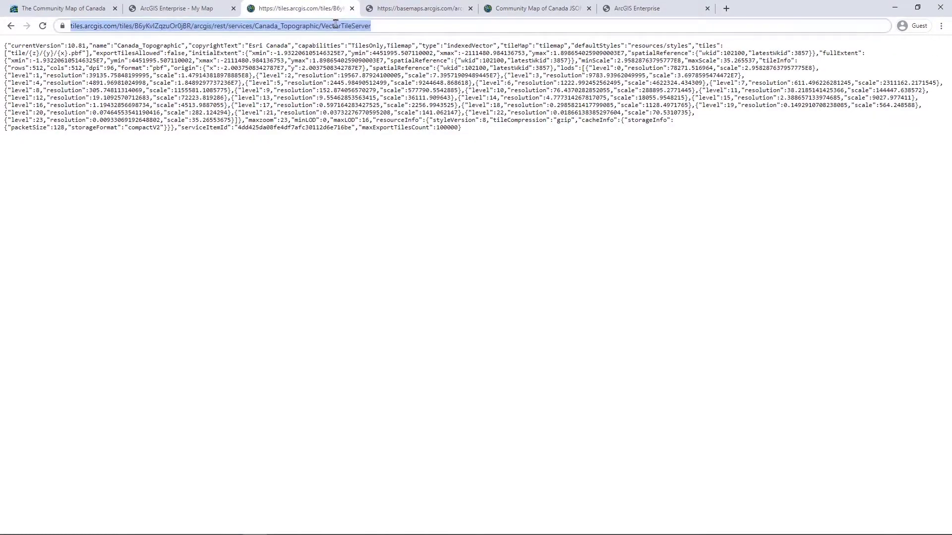
click(206, 8)
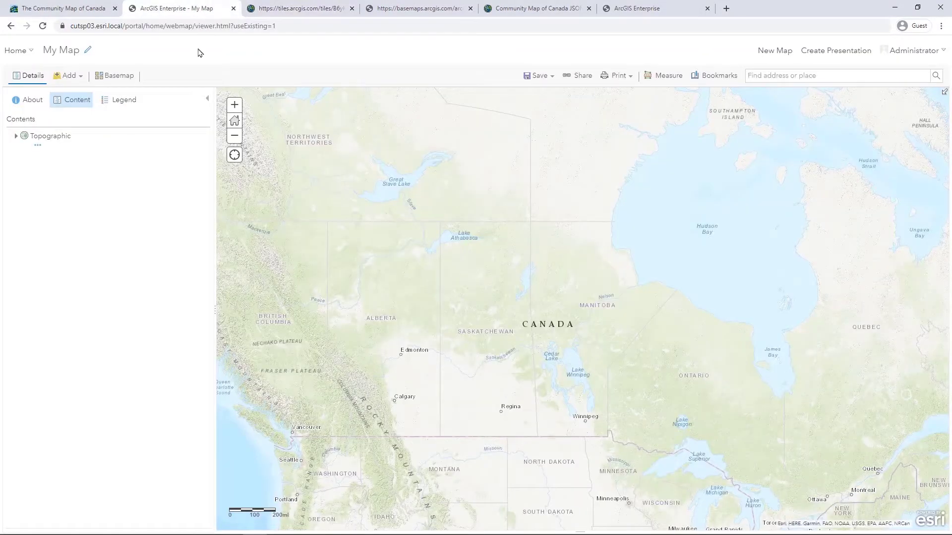
click(64, 78)
click(128, 127)
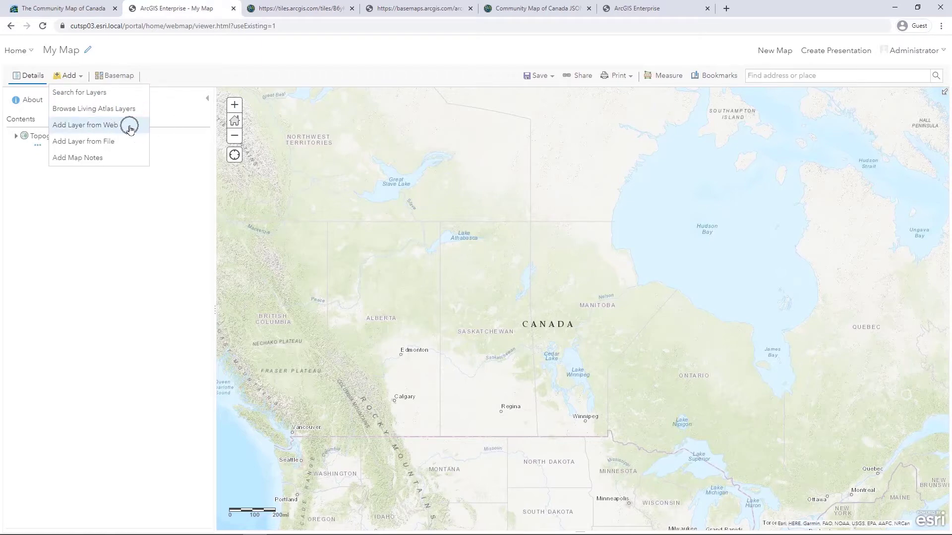
click(416, 286)
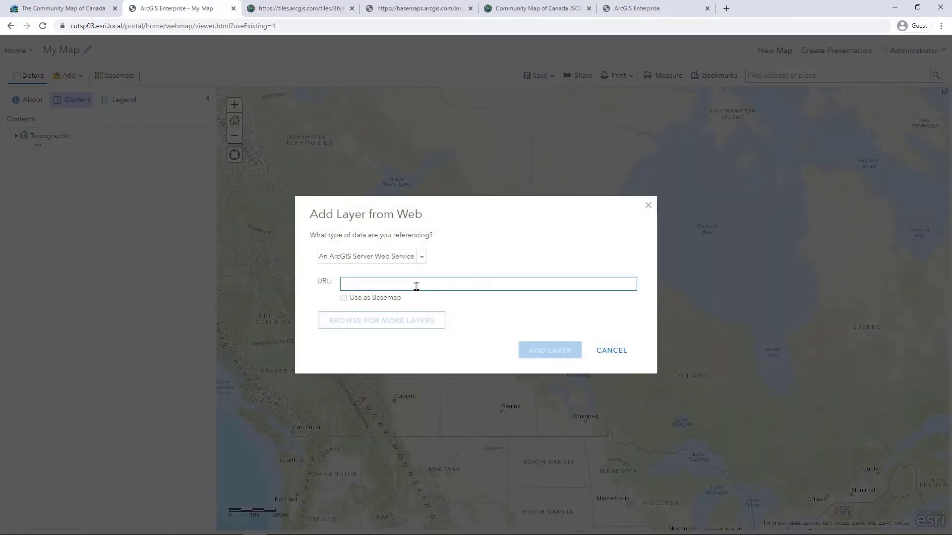
key(ctrl+v)
click(552, 351)
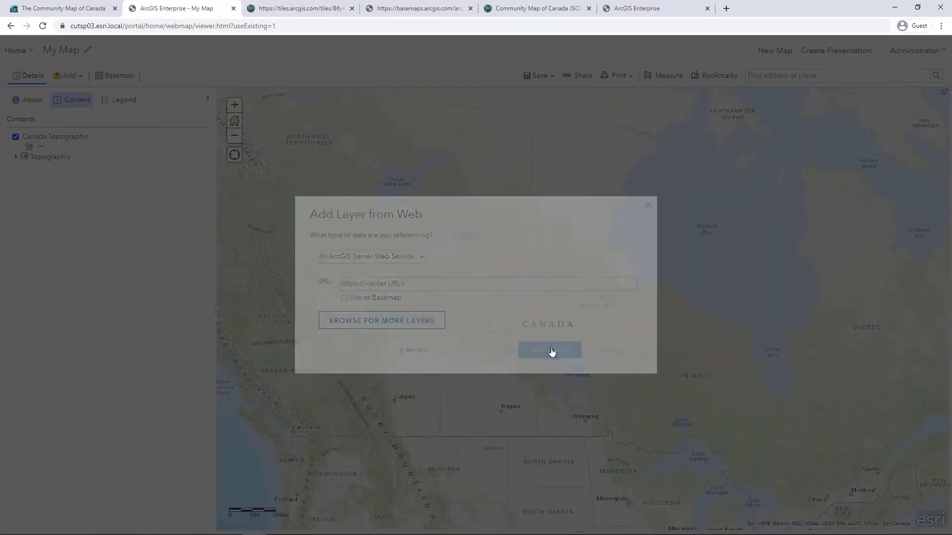
- Add the World Basemap v2 vector tile service to the map from its VectorTileServer URL
click(446, 9)
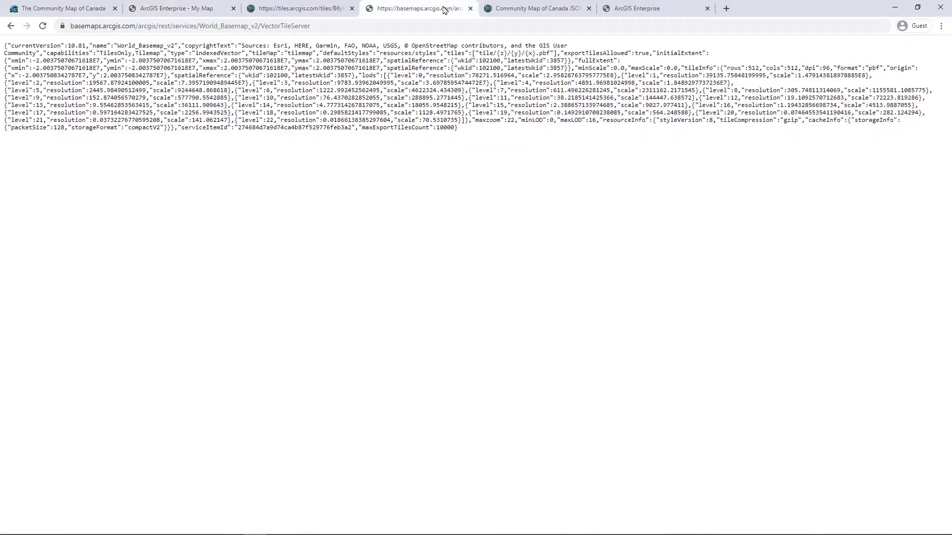
click(448, 26)
key(ctrl+c)
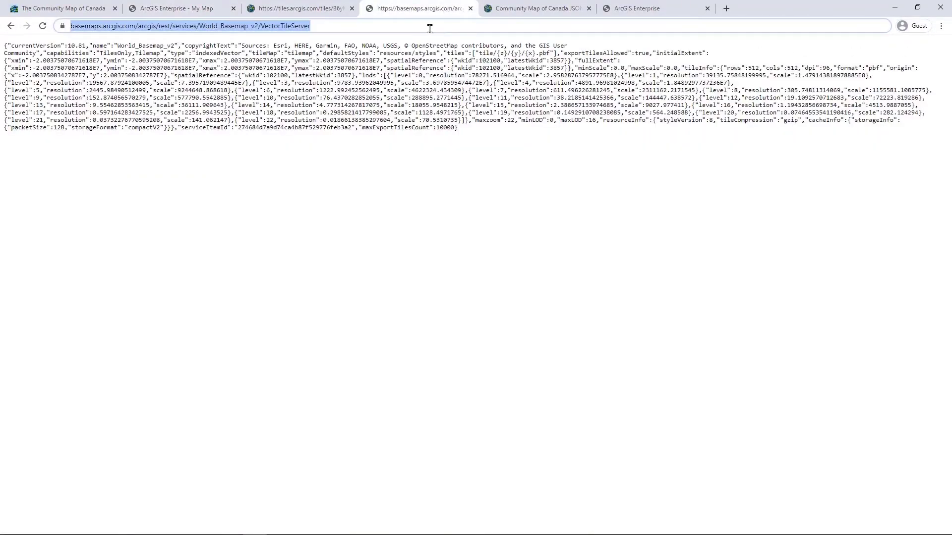
click(188, 7)
click(69, 76)
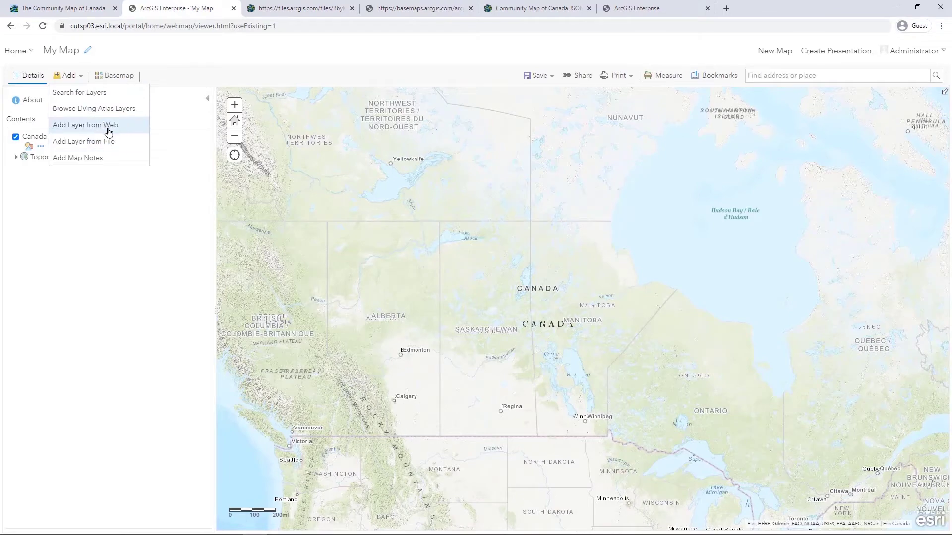
click(105, 126)
click(432, 285)
key(ctrl+v)
click(552, 350)
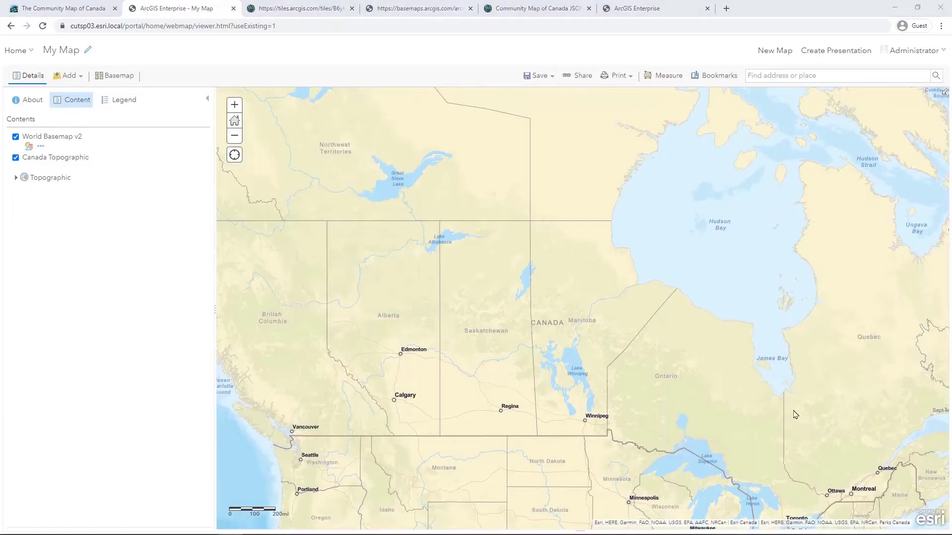
- Move Canada Topographic and World Basemap v2 into the basemap and remove World Topographic Map
click(41, 167)
click(113, 281)
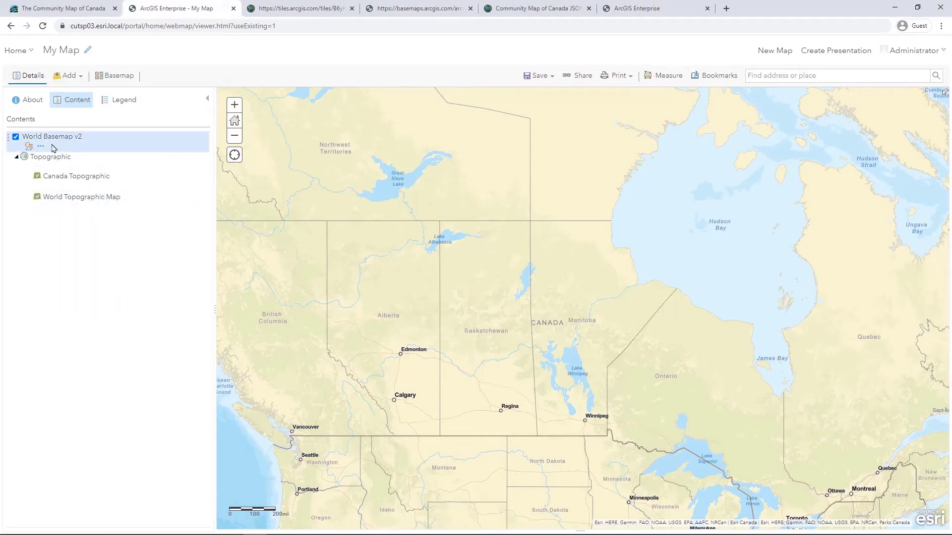
click(41, 146)
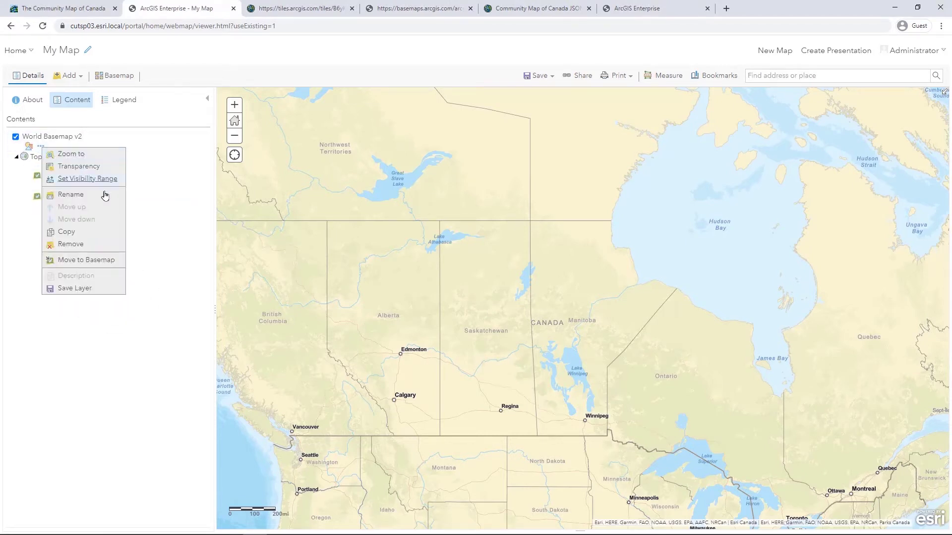
click(114, 264)
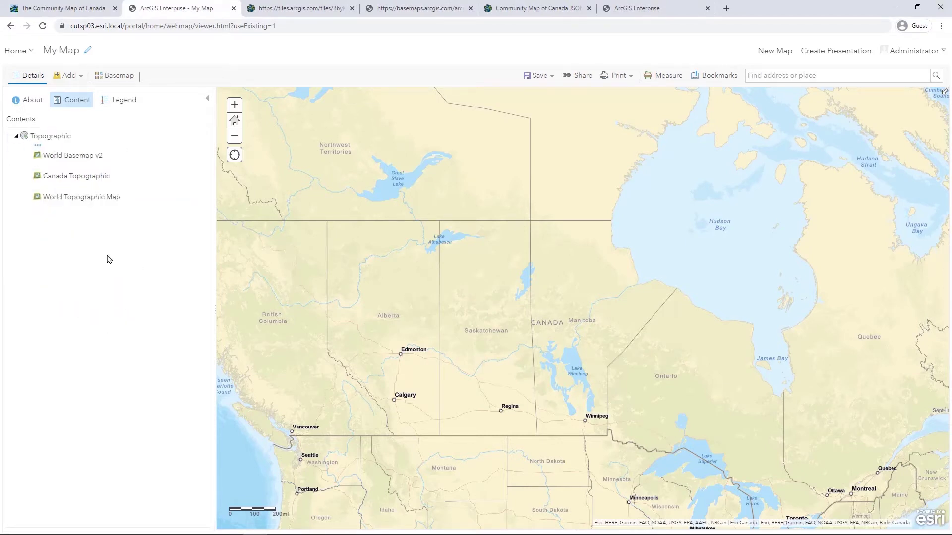
click(49, 210)
click(129, 312)
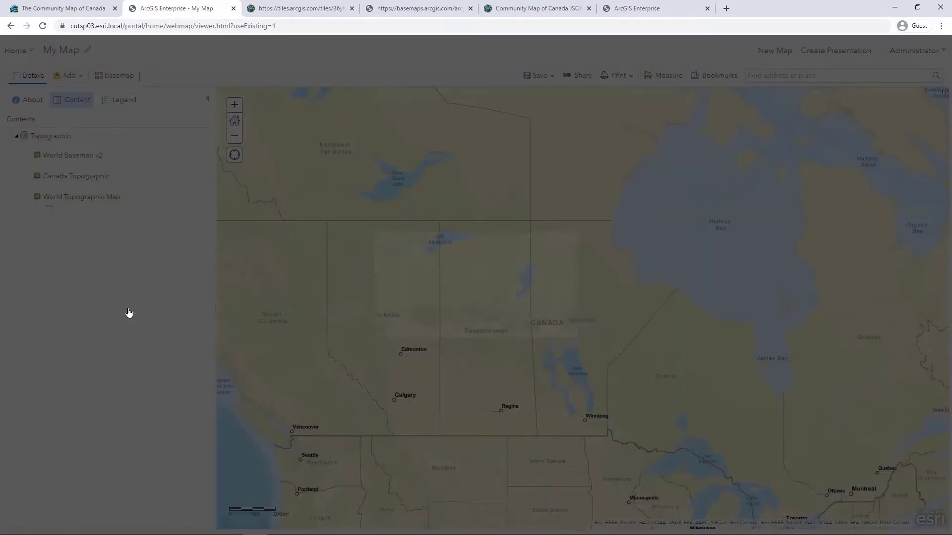
click(444, 315)
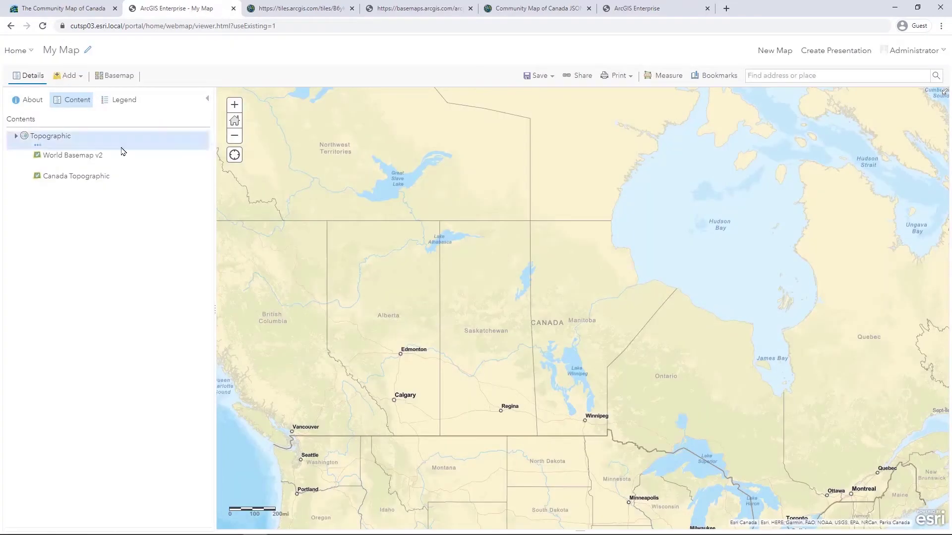
- Move Canada Topographic above World Basemap v2 and rename it Streets
click(66, 187)
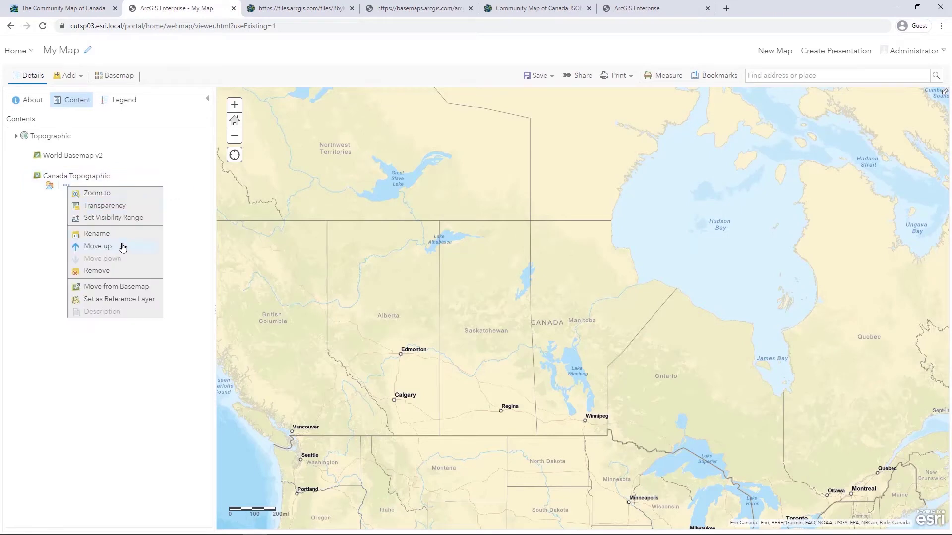
click(98, 247)
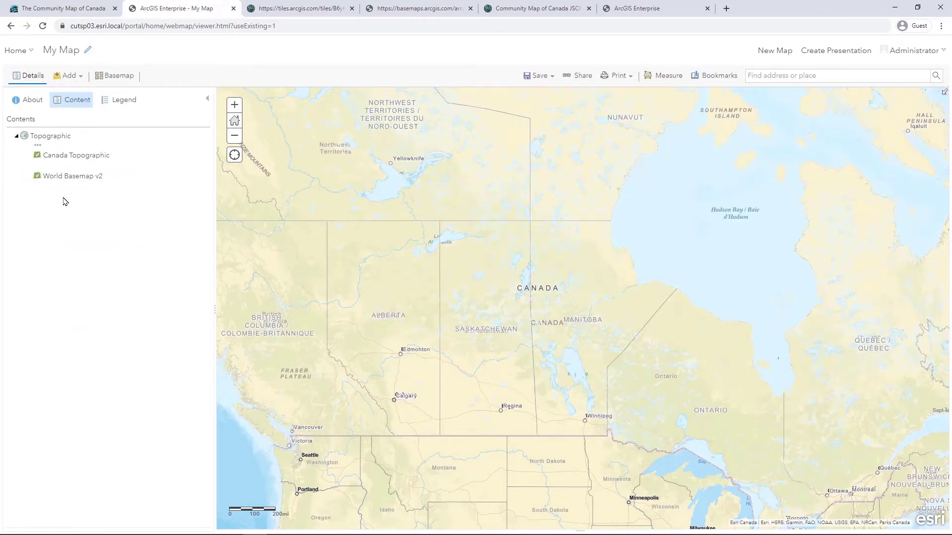
click(66, 164)
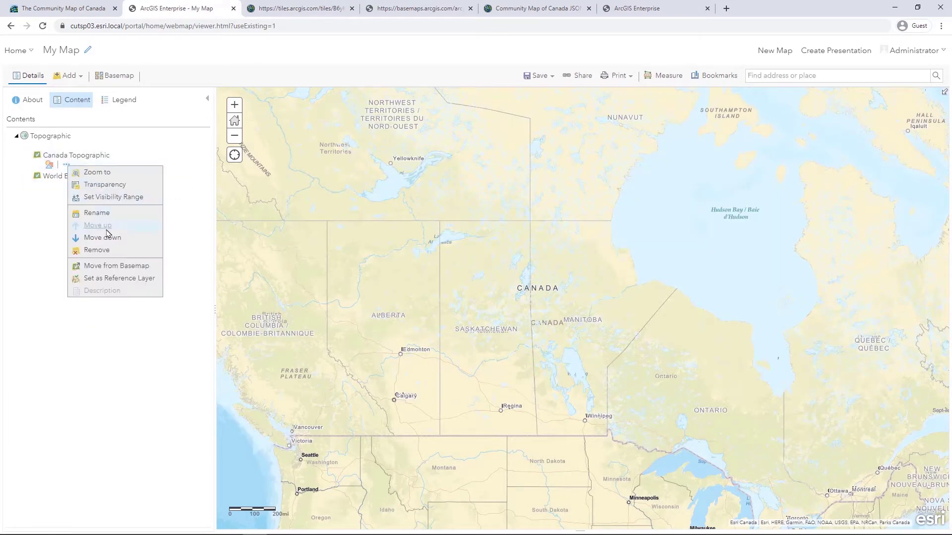
click(97, 214)
drag(518, 281, 410, 279)
text(Streets)
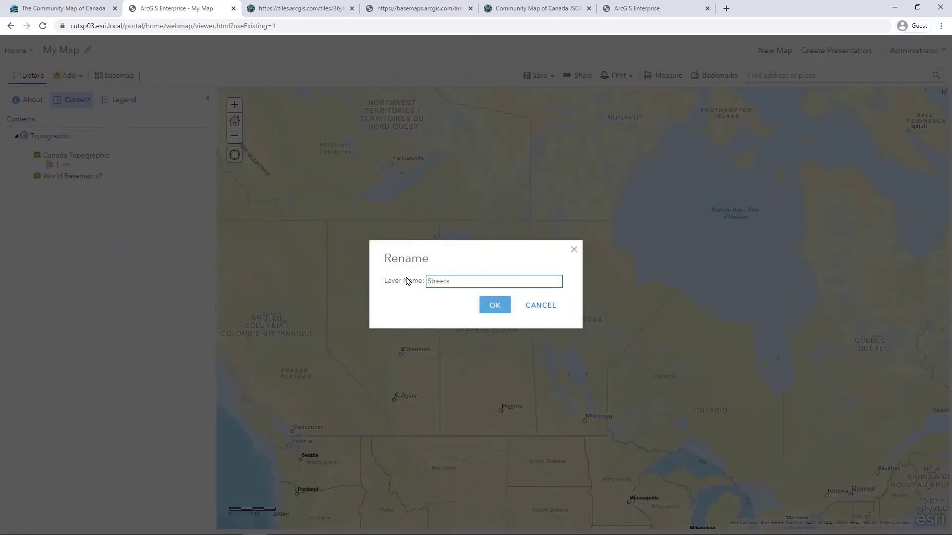
key(Return)
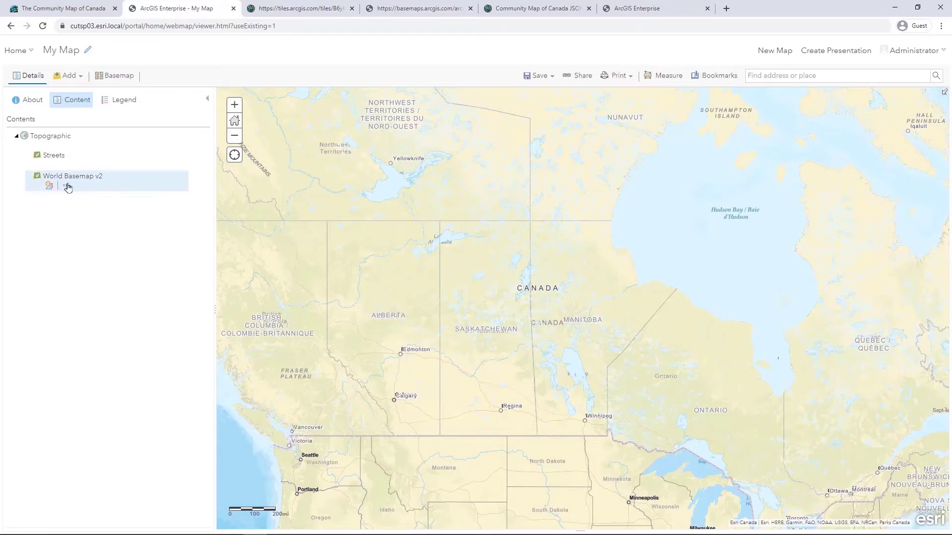
- Rename the World Basemap v2 layer to World Street Map Background
click(66, 185)
click(106, 236)
drag(509, 283, 421, 283)
text(World Street Map Background)
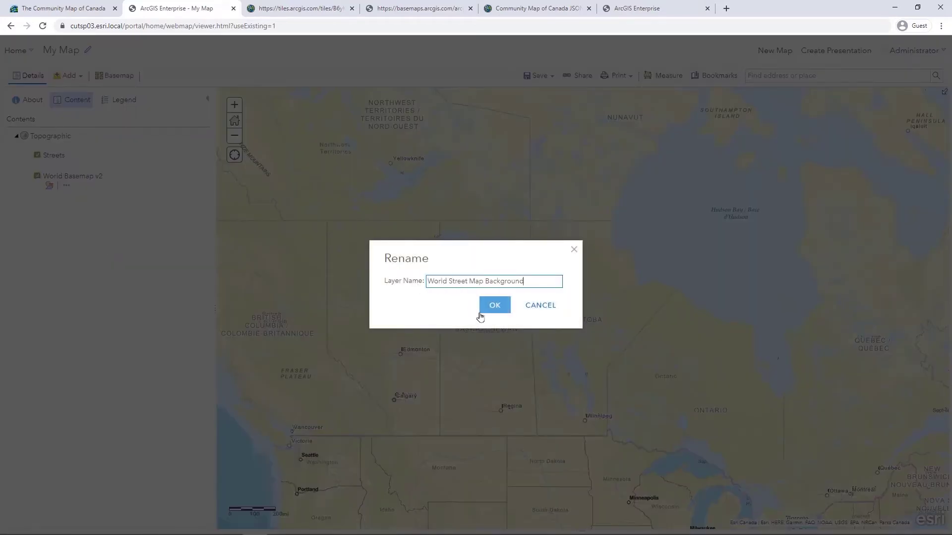
click(505, 312)
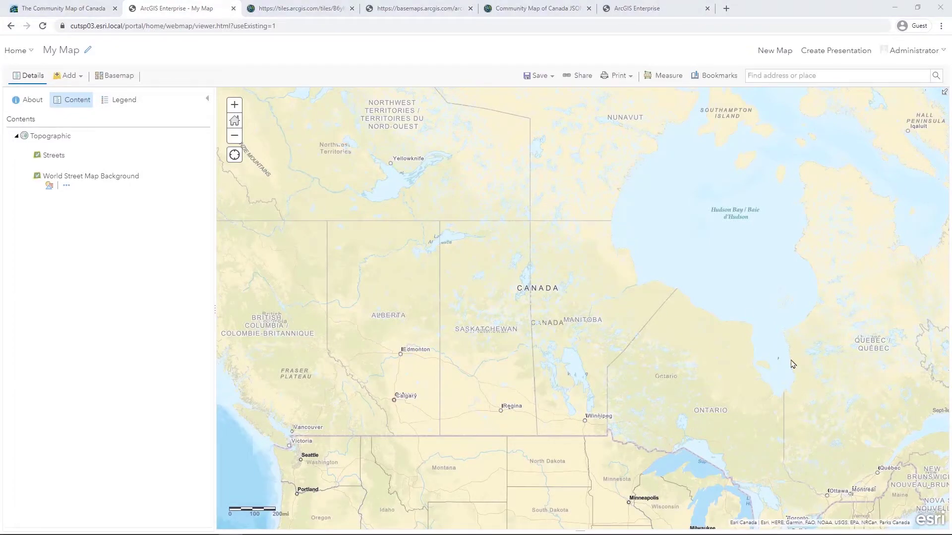
- Pan the map west from Ontario past Edmonton and the Rockies to the British Columbia coast
scroll(765, 419, up, 2)
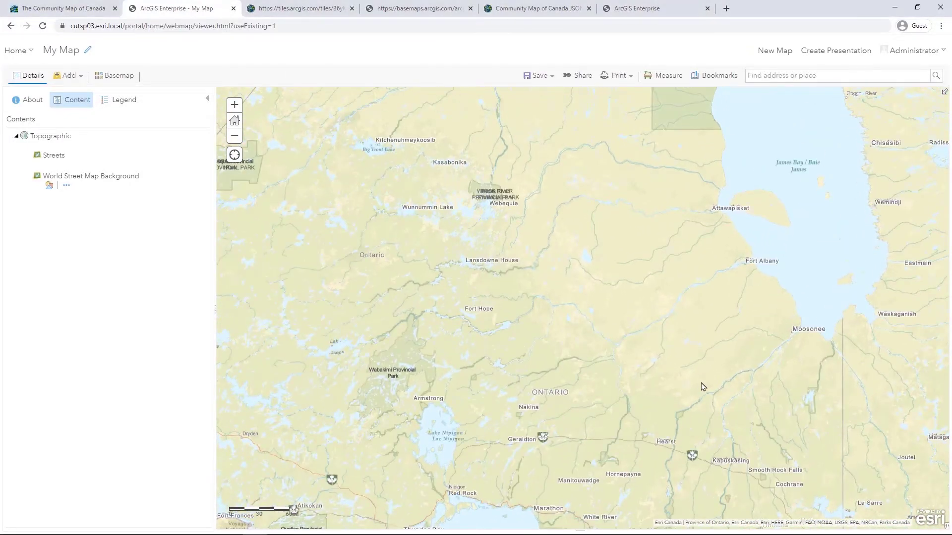
drag(725, 385, 814, 392)
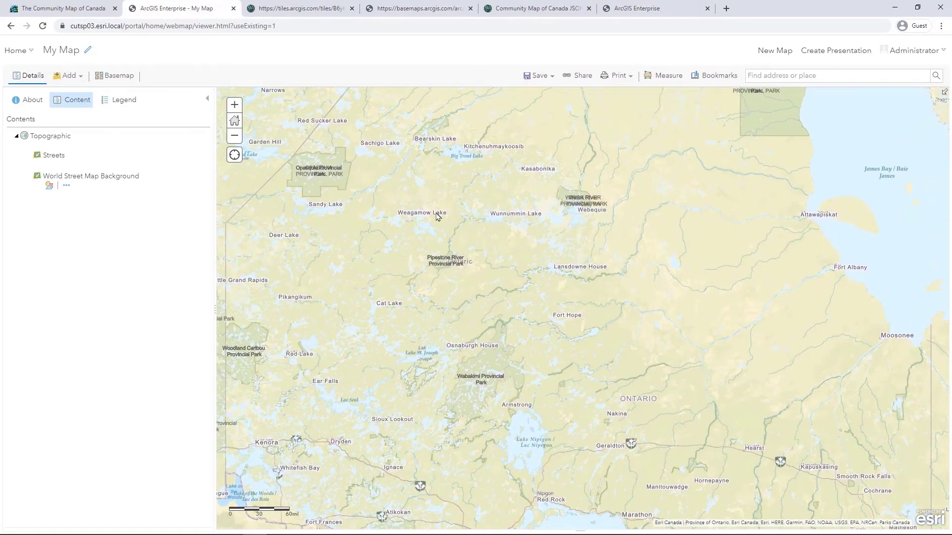
click(335, 175)
drag(406, 208, 699, 233)
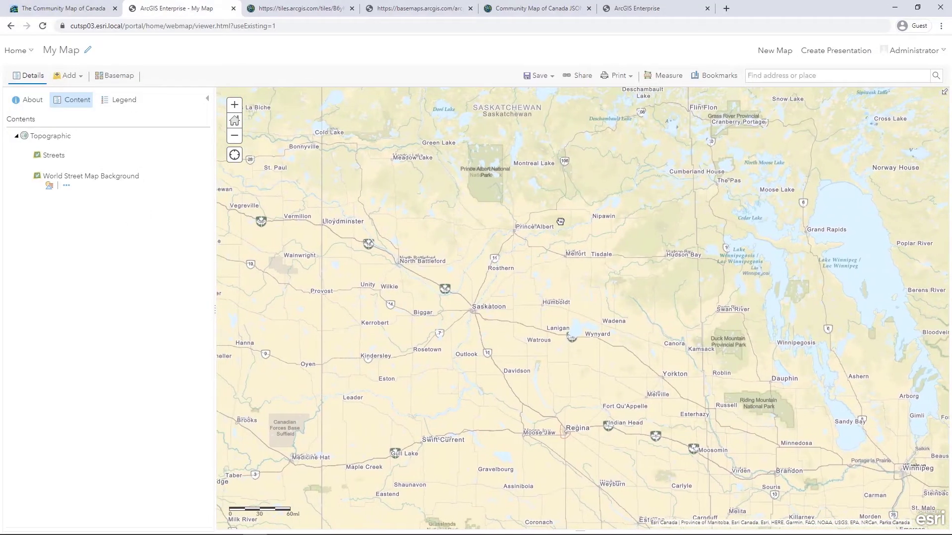
drag(560, 221, 720, 220)
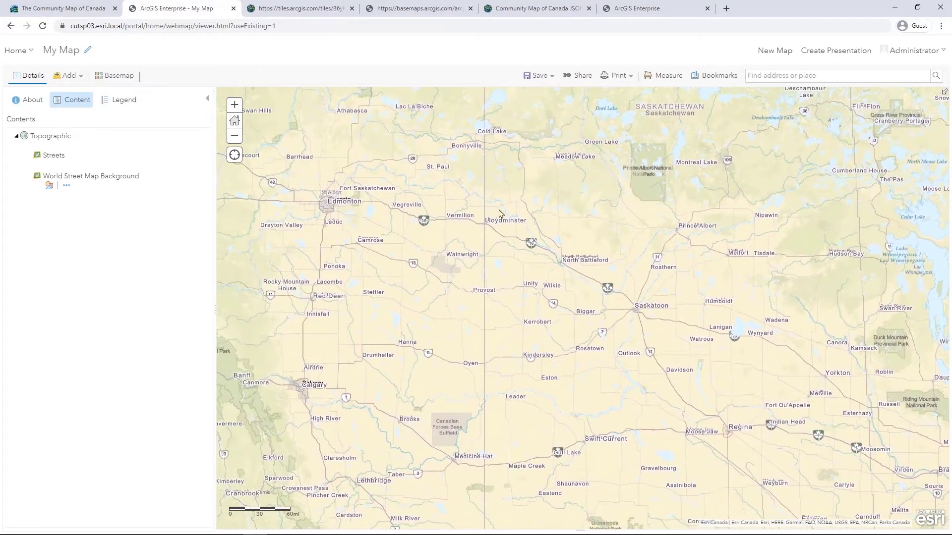
drag(317, 203, 797, 205)
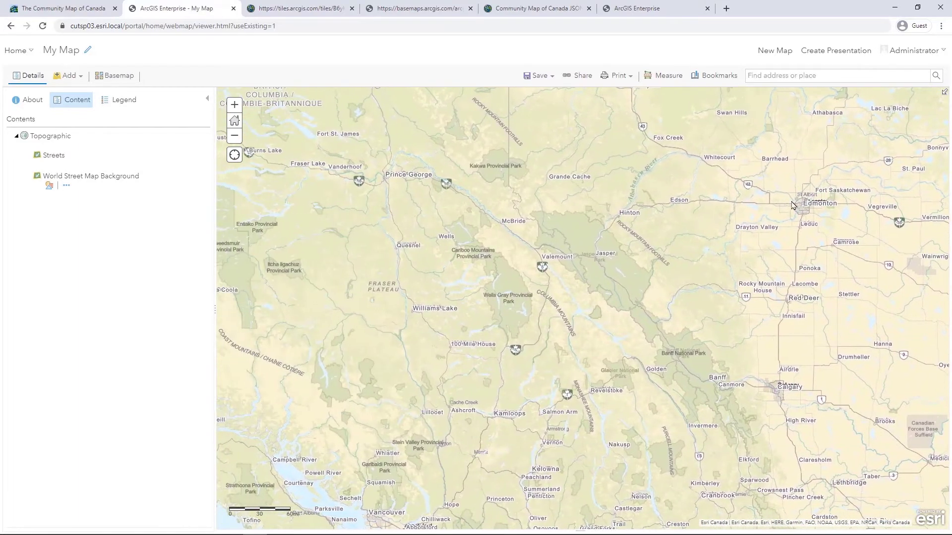
drag(366, 200, 593, 200)
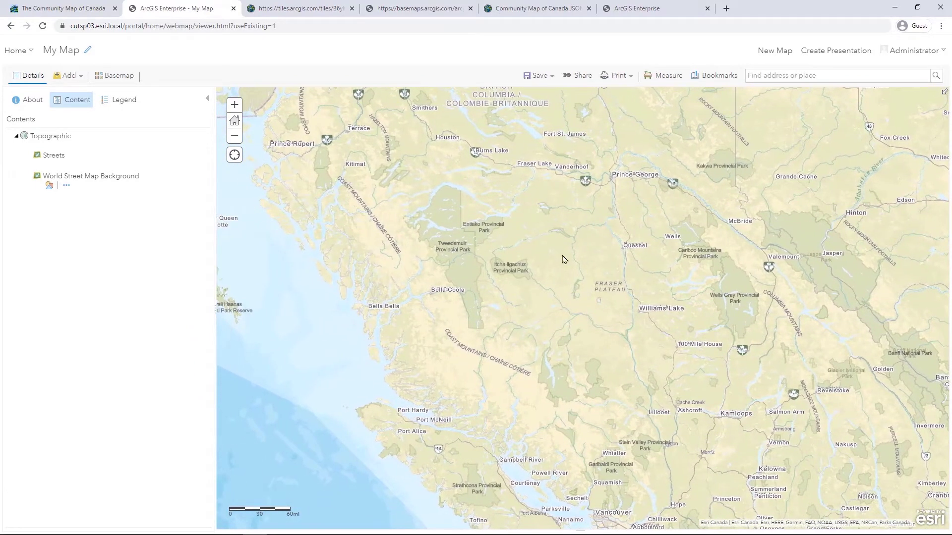
- Save a World Street Map Background style copy tagged CMoC, summary 'Background style for Community Map of Canada Streets Basemap'
click(50, 190)
click(469, 274)
text(CMoC)
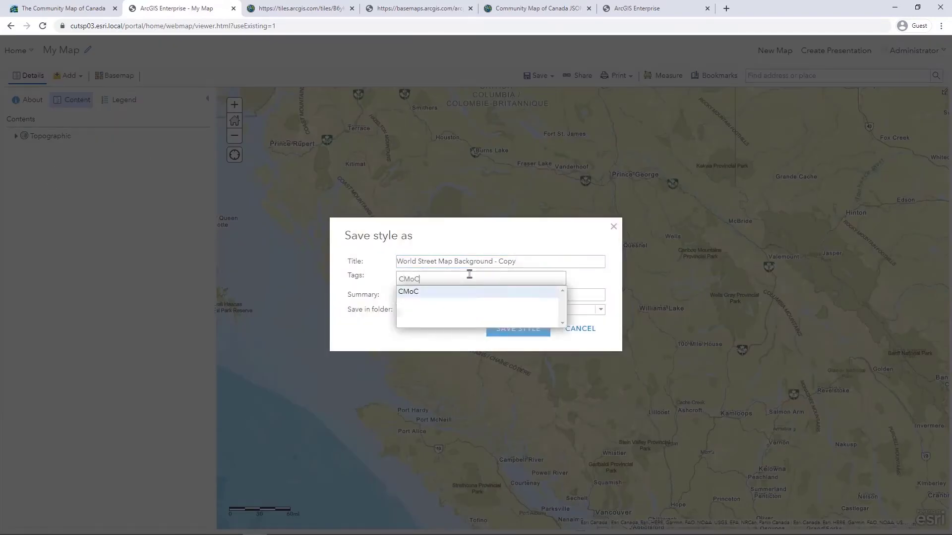
key(Return)
click(477, 297)
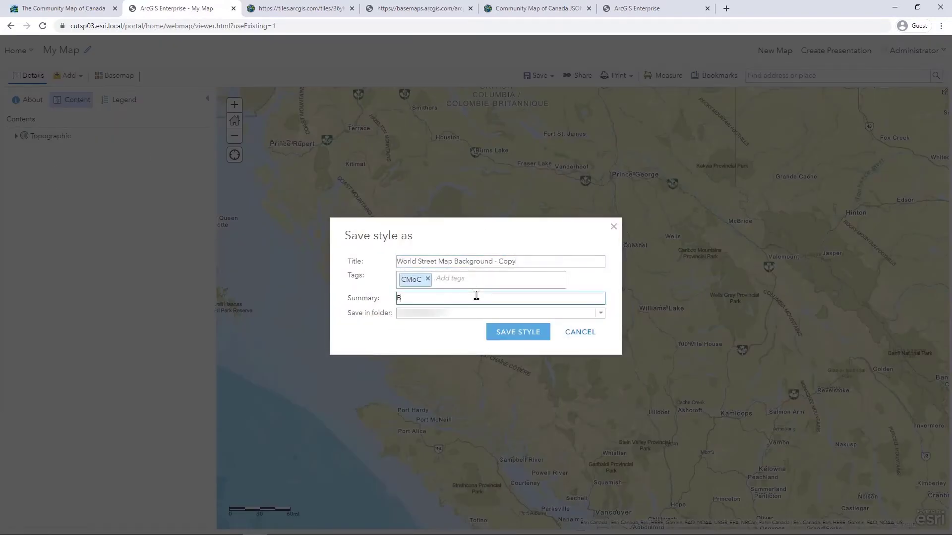
text(Background style for Community Map of Canada Streets Basemap)
click(504, 332)
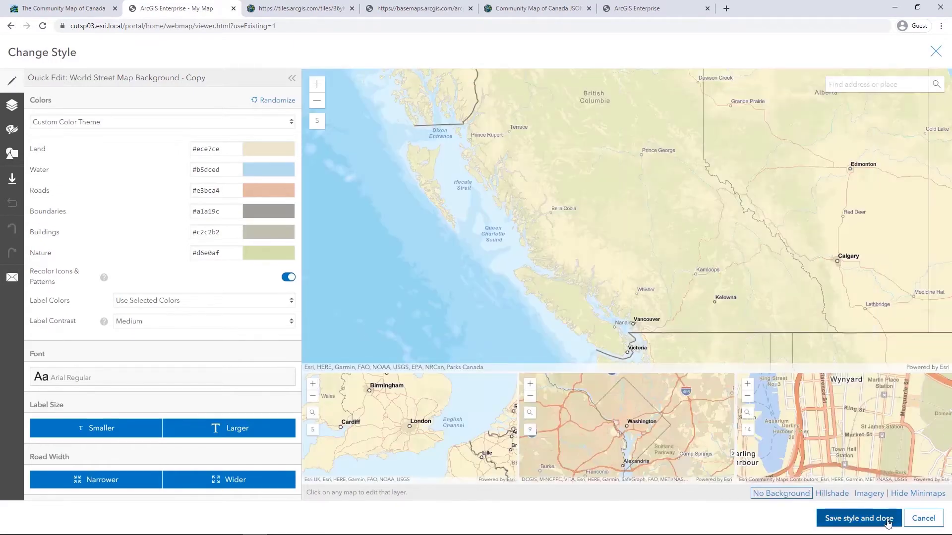
click(886, 521)
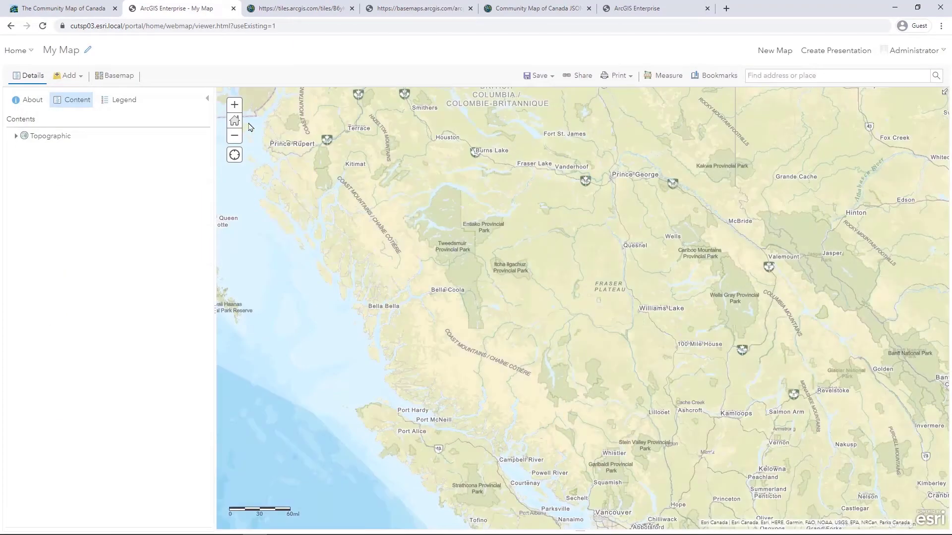
- Save a Streets style copy tagged CMoC, summary 'Streets style for Community Map of Canada Streets Basemap'
click(17, 138)
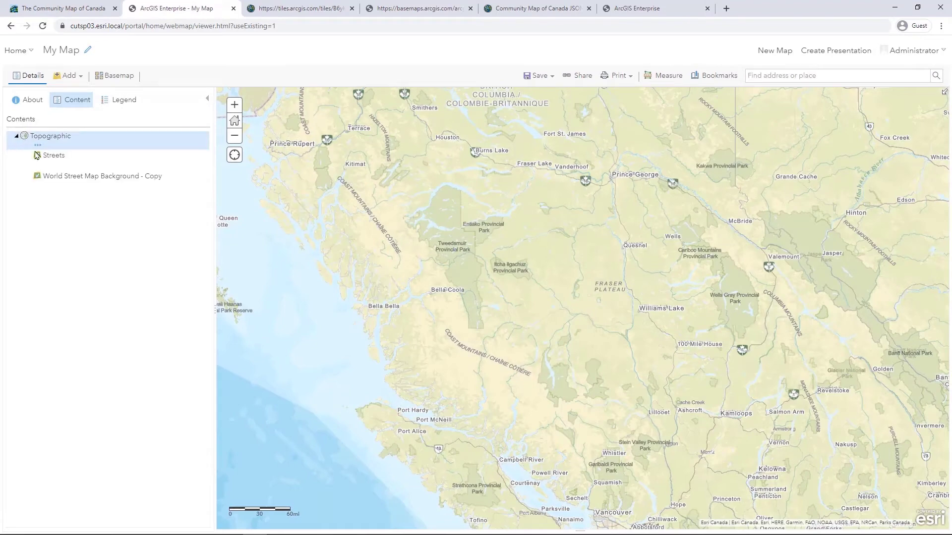
click(48, 169)
click(403, 278)
text(CMoC)
key(Return)
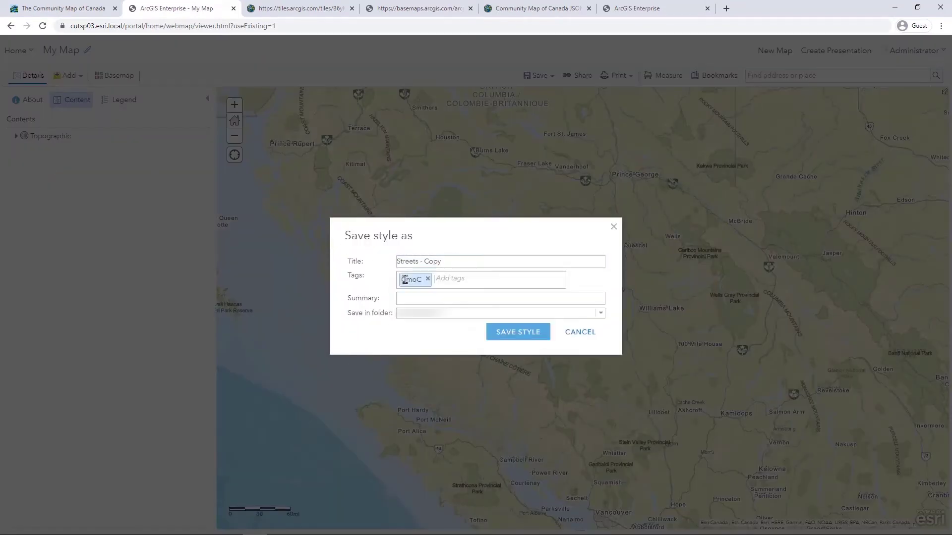
click(410, 299)
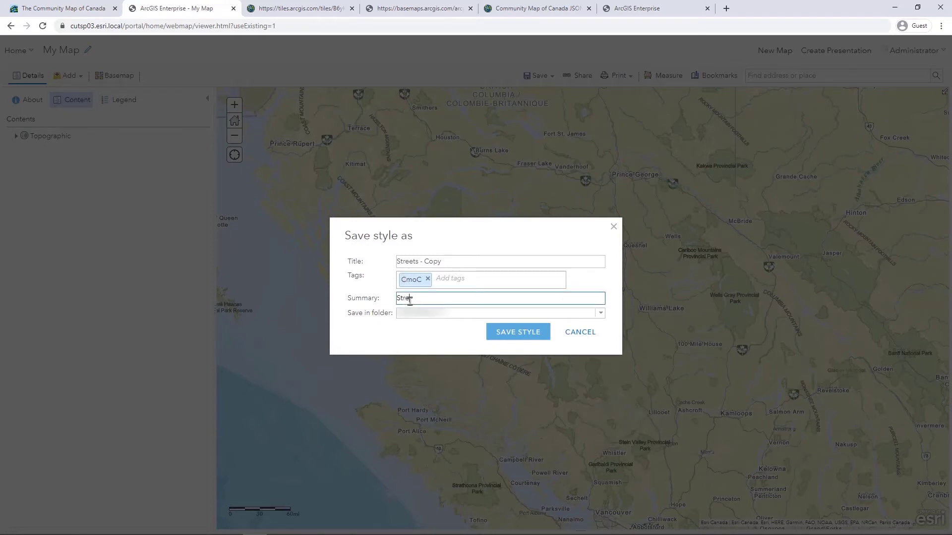
text(Streets style for Community Map of Canada Streets Basemap)
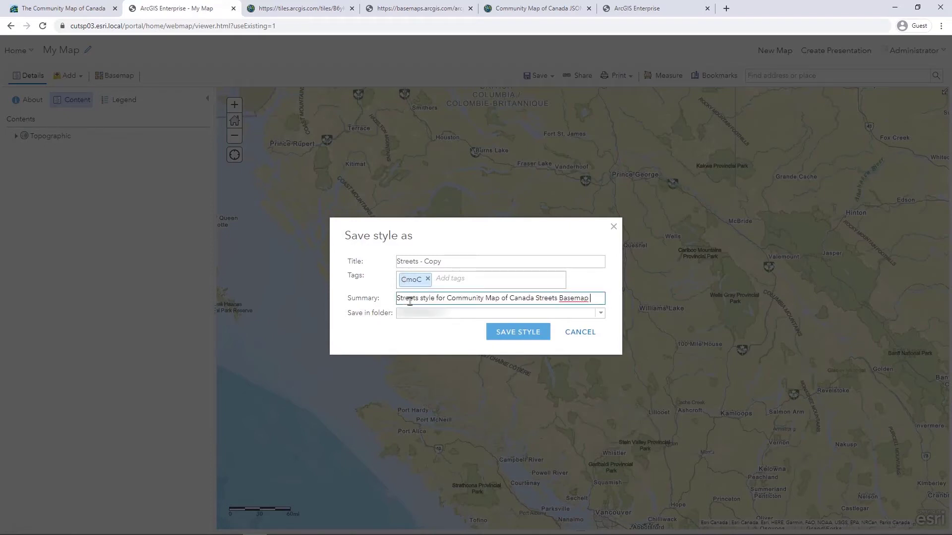
click(526, 336)
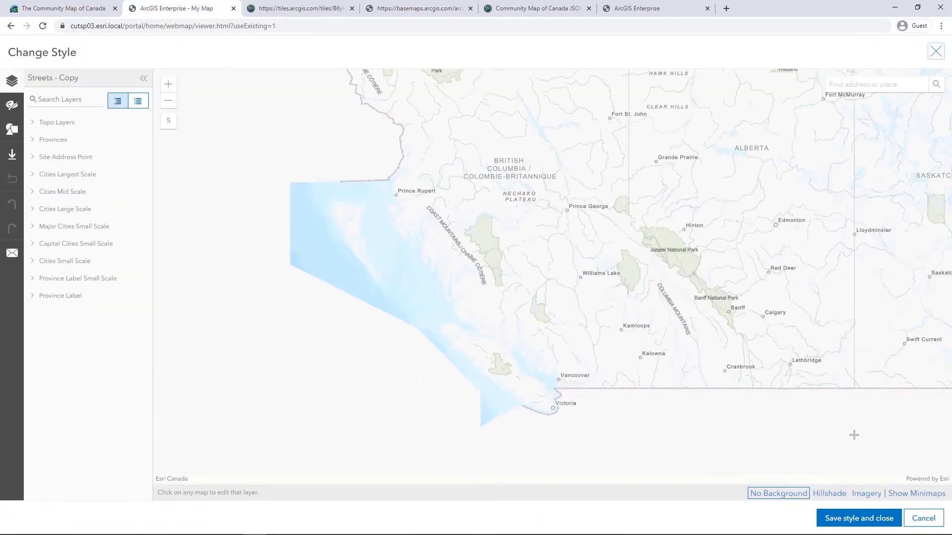
click(876, 519)
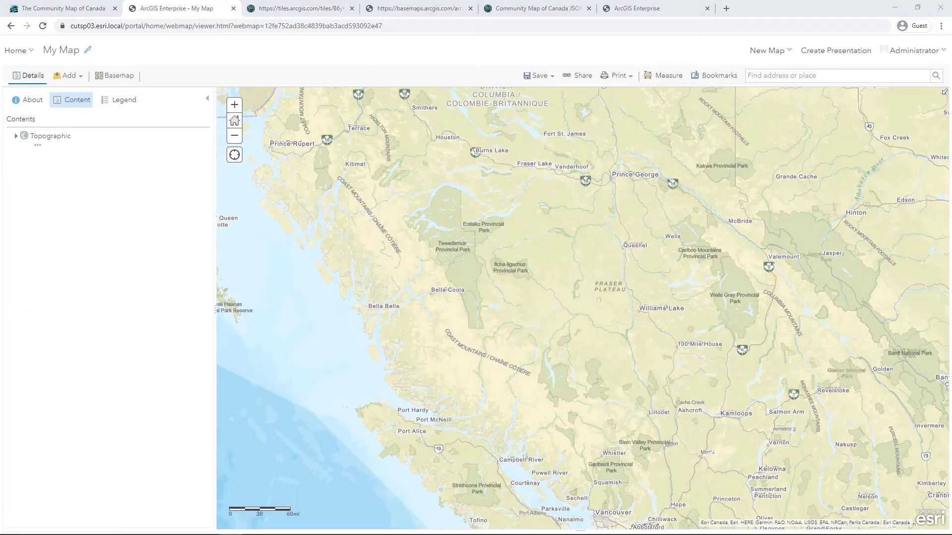
- Save the map as a new item 'Streets Vector Basemap' with tag CMOC and the pasted summary
click(539, 75)
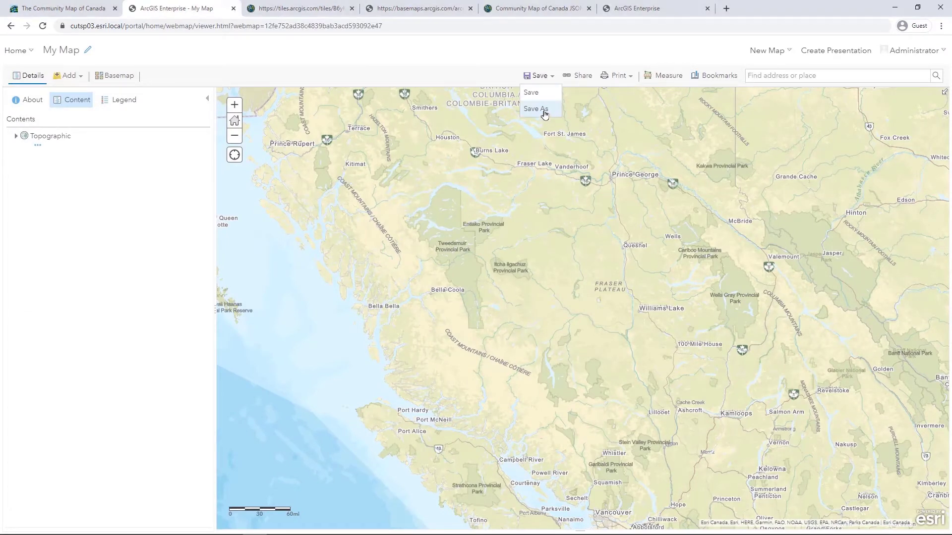
click(542, 110)
drag(496, 259, 375, 260)
text(Streets Vector Basemap)
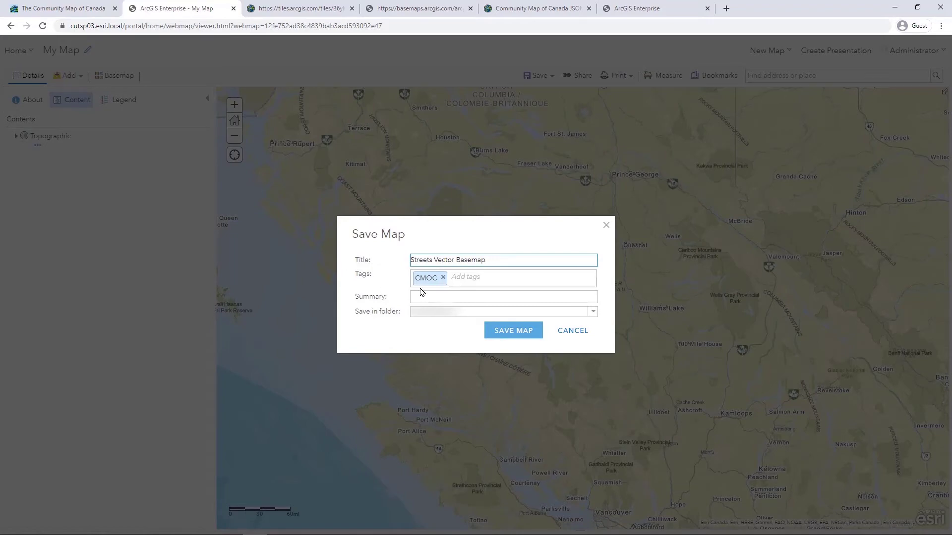
click(434, 297)
text(Community Map of Canada (CMoC) street style)
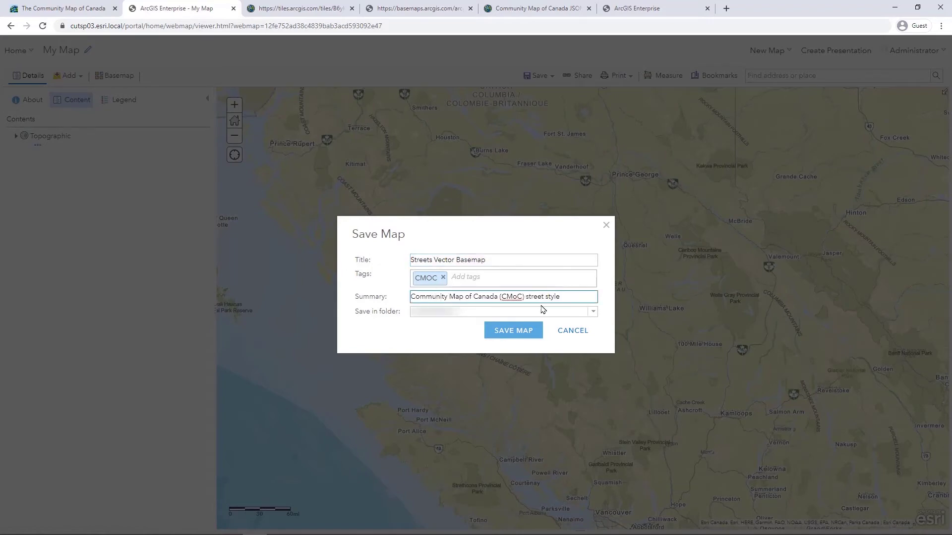
click(534, 332)
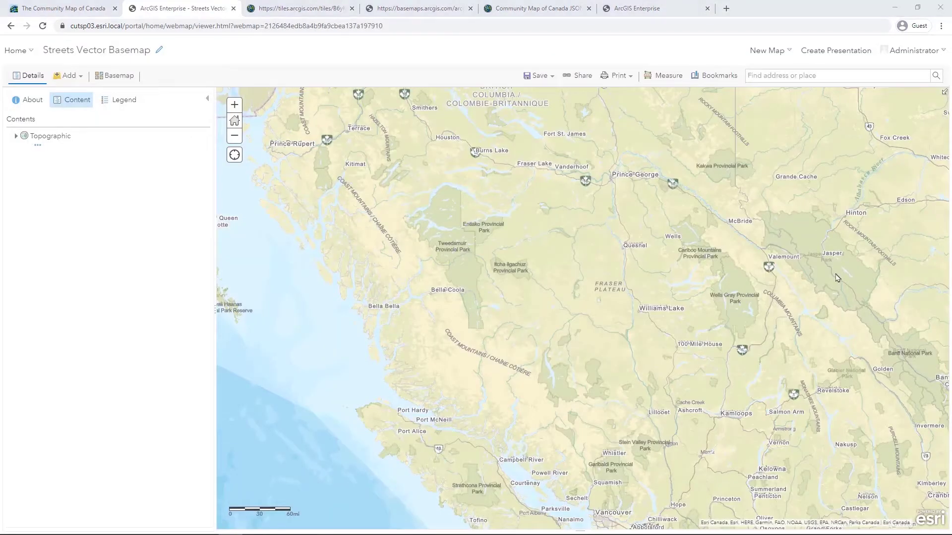
- Download the Streets style zip from the Community Map of Canada JSON Style Files group, then minimise the browser
click(530, 8)
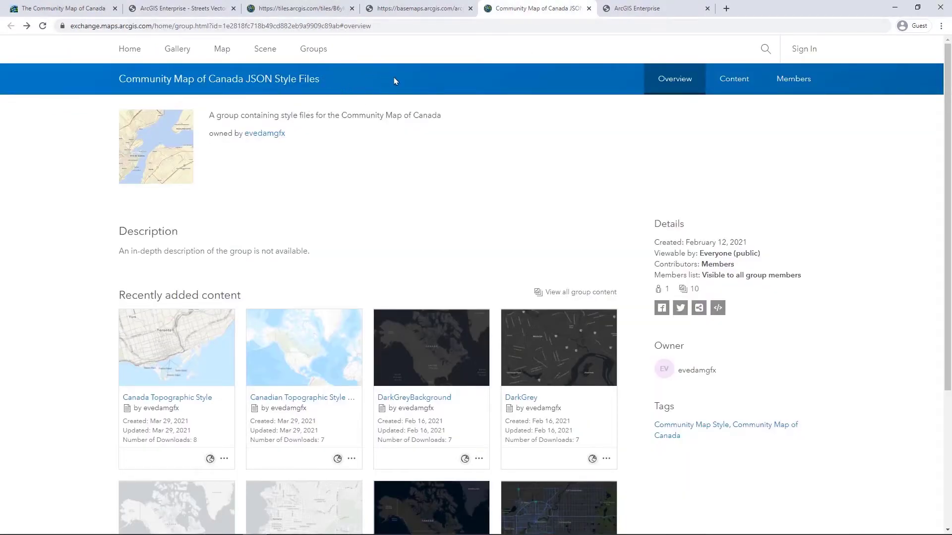
drag(948, 122, 949, 253)
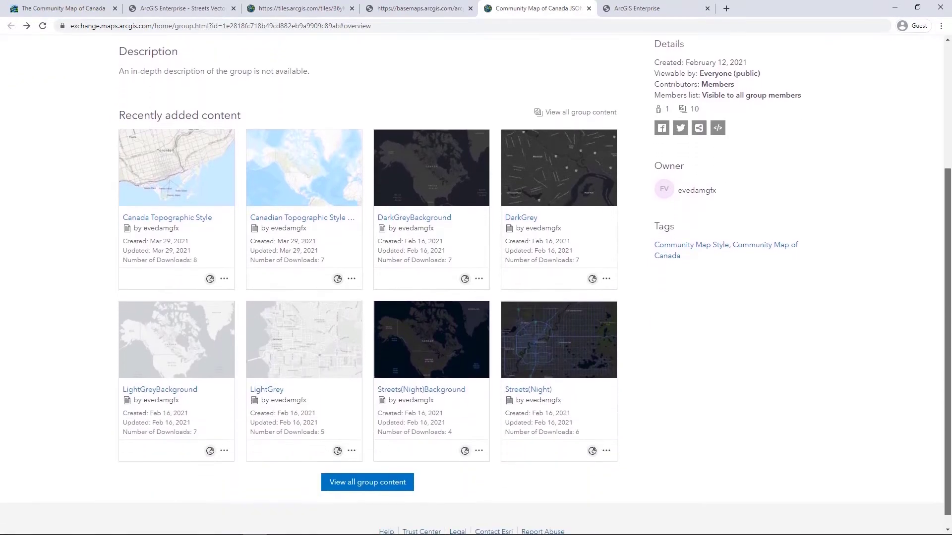
click(393, 488)
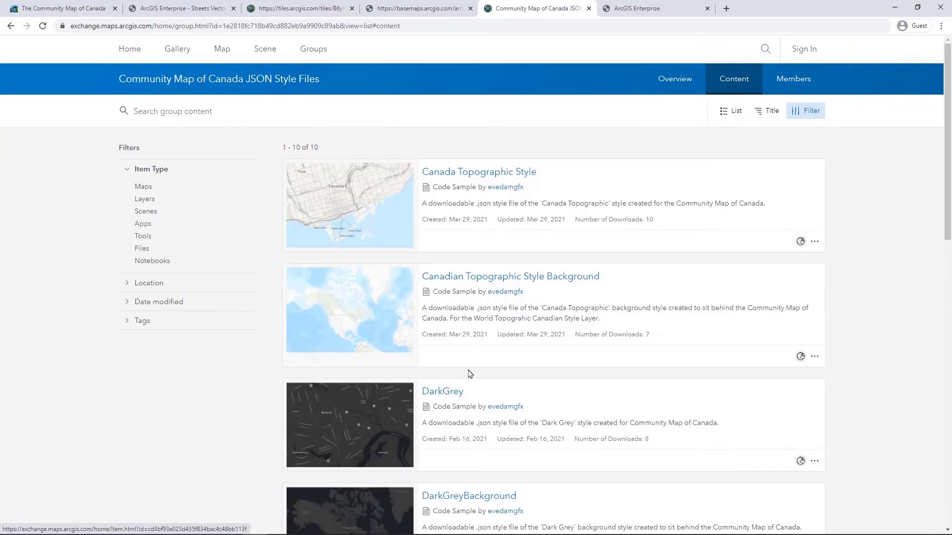
drag(948, 145, 950, 401)
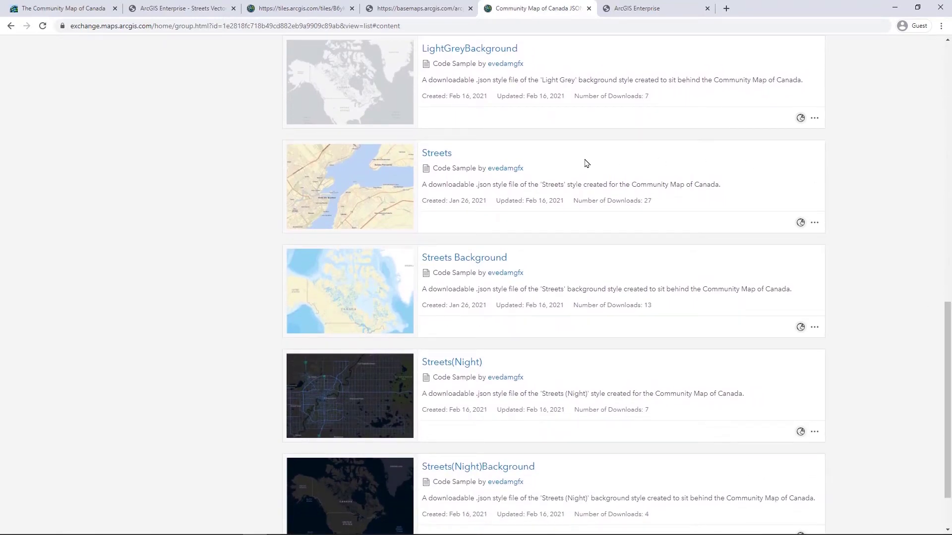
click(434, 154)
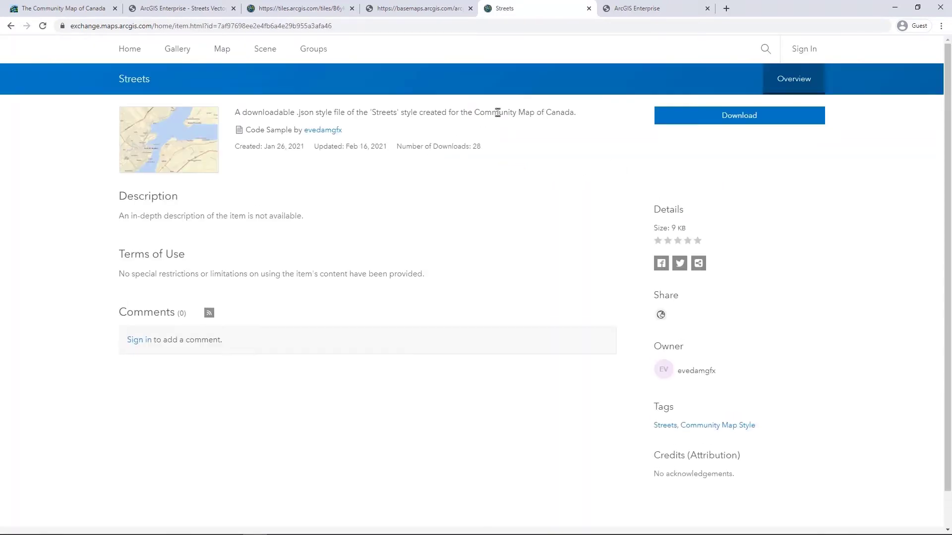
click(695, 121)
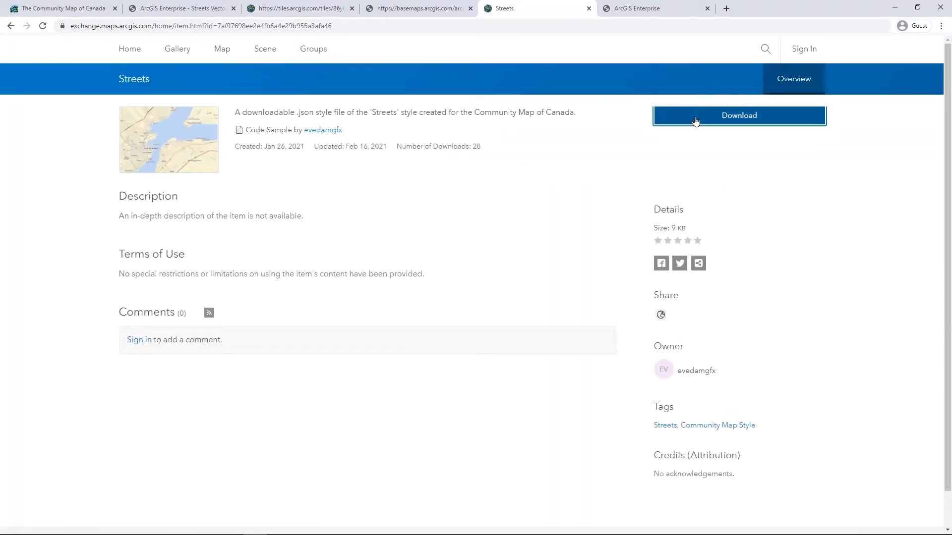
click(895, 7)
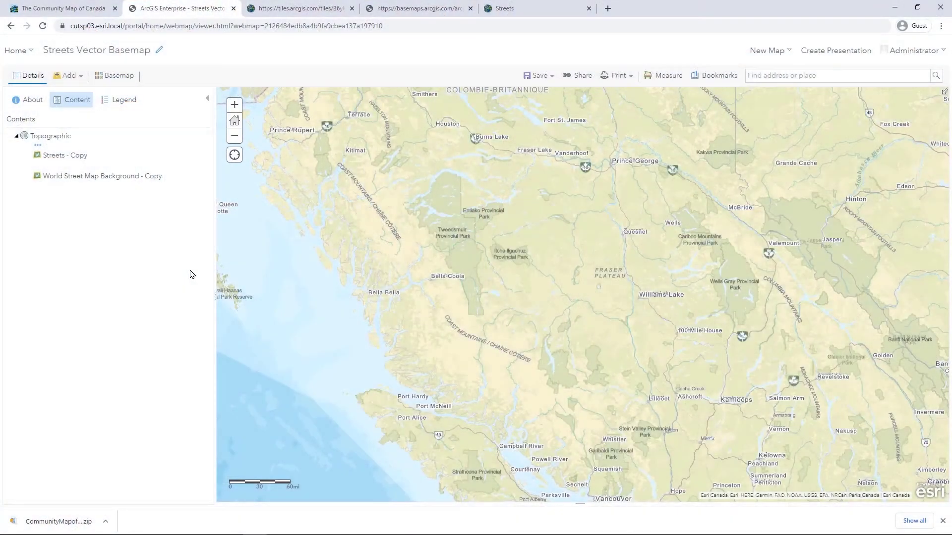
- Open the item details page of the Streets - Copy layer
click(109, 55)
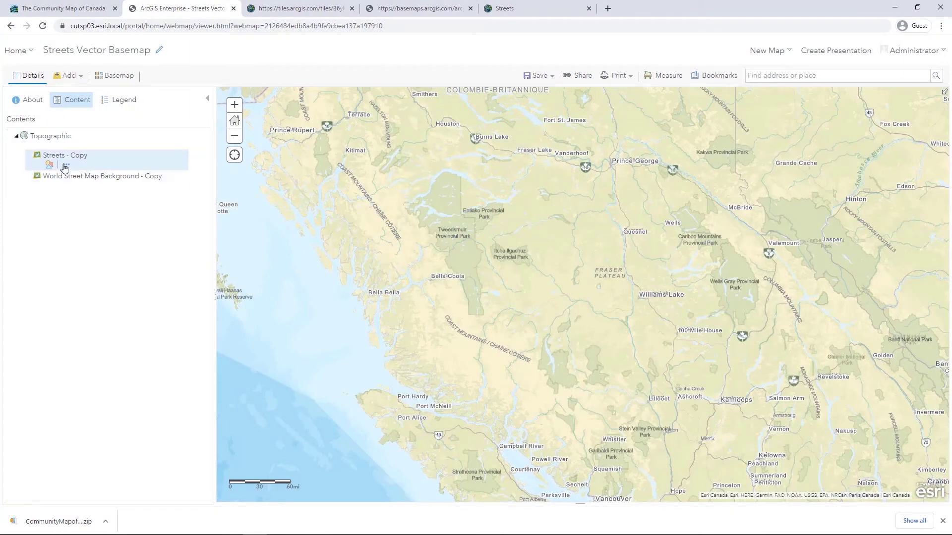
click(66, 164)
click(131, 295)
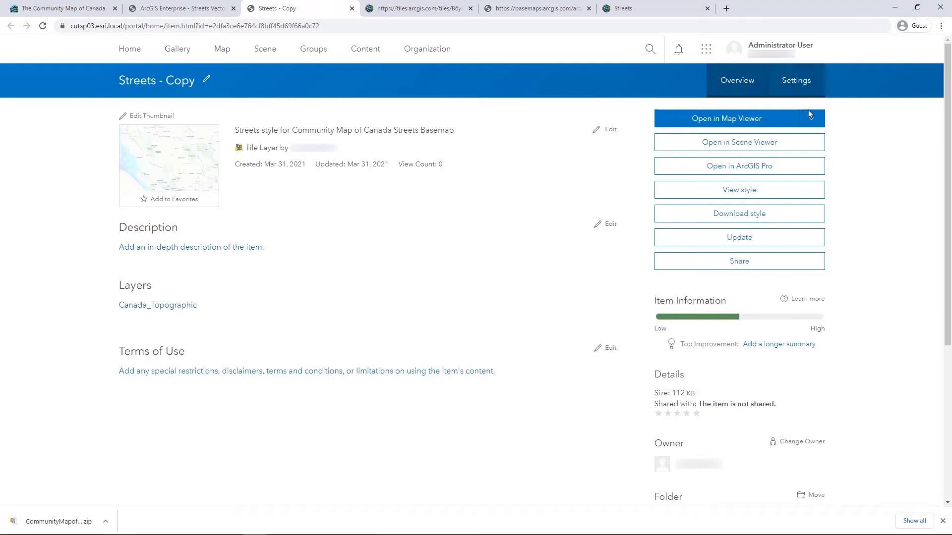
- Update its style file with Desktop's CommunityMapofCanadaStreets.json, then return to Streets Vector Basemap
click(807, 240)
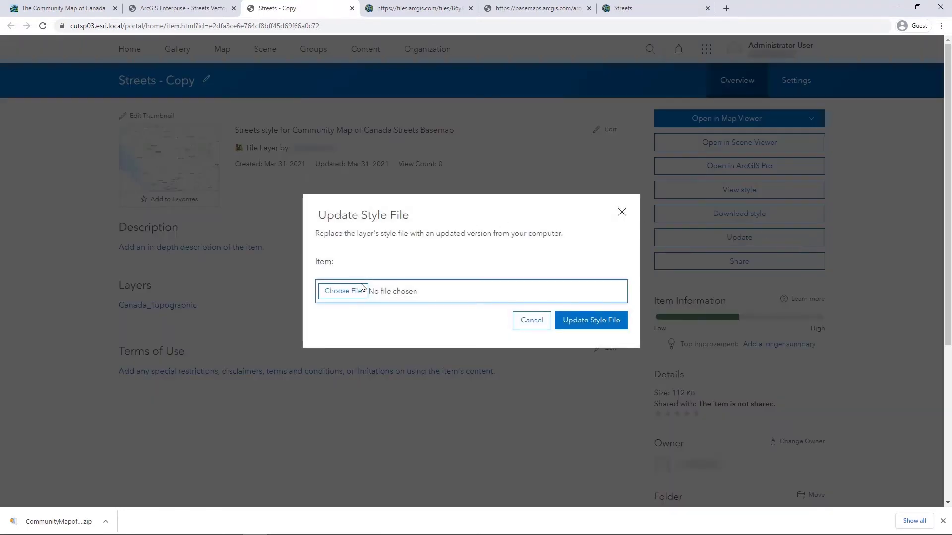
click(353, 292)
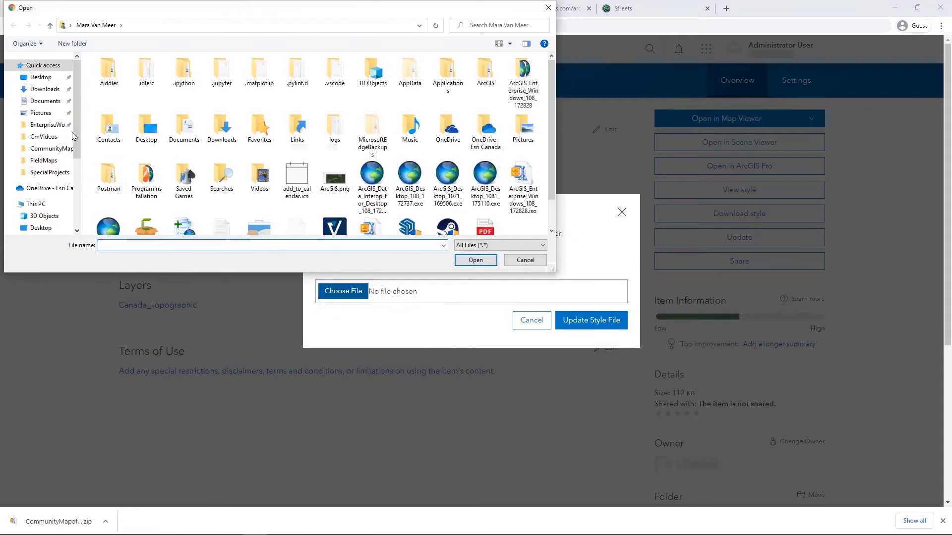
click(45, 77)
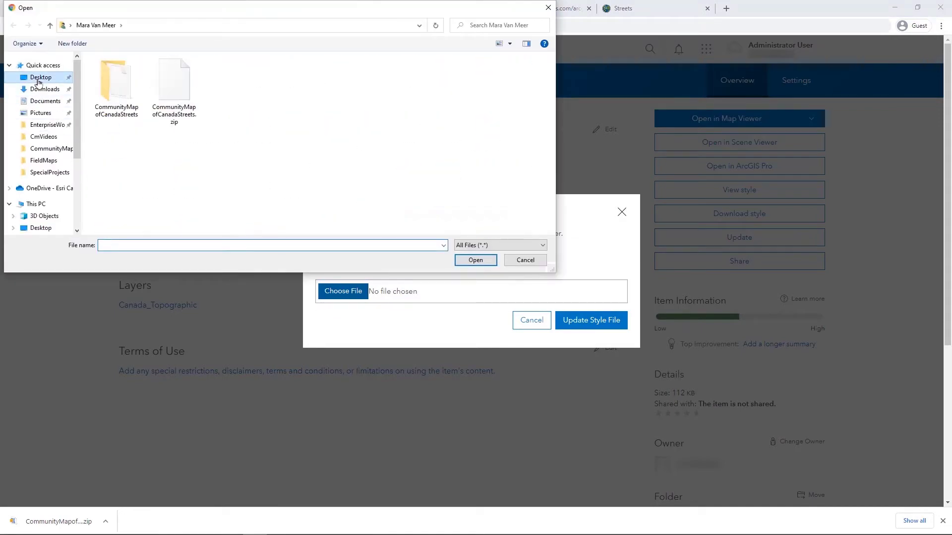
double_click(117, 95)
click(193, 73)
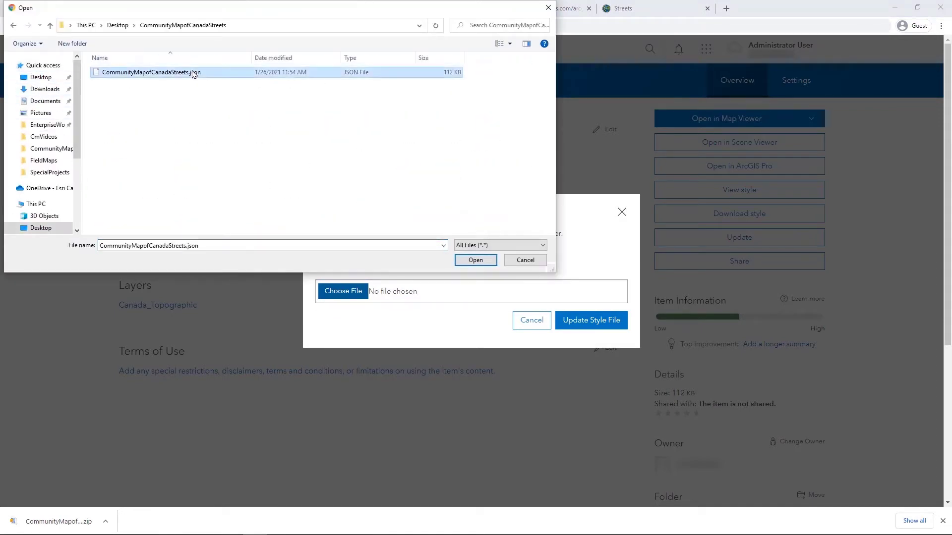
click(474, 259)
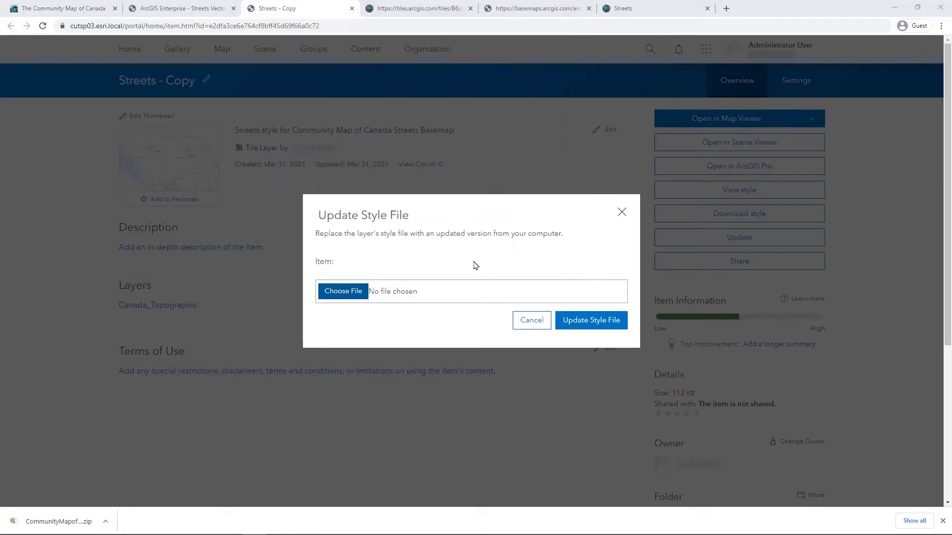
click(590, 325)
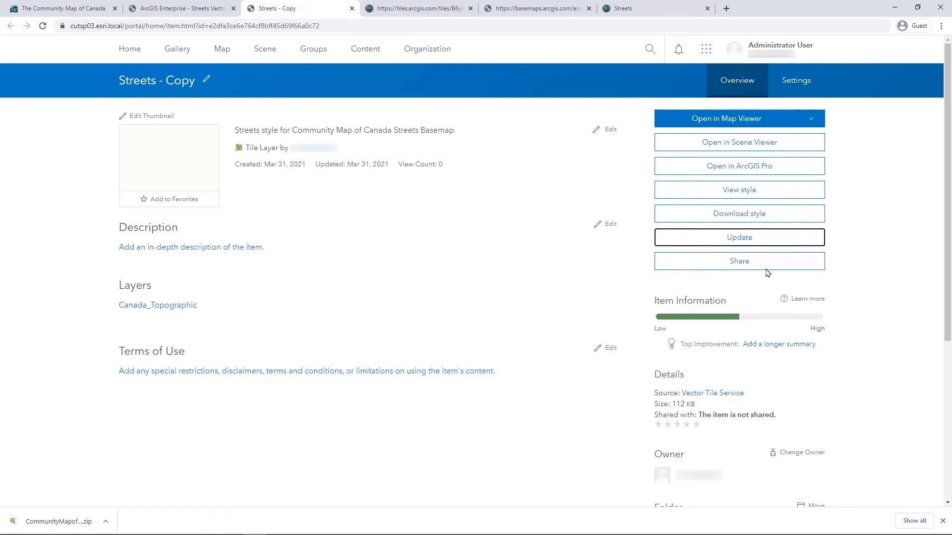
click(151, 6)
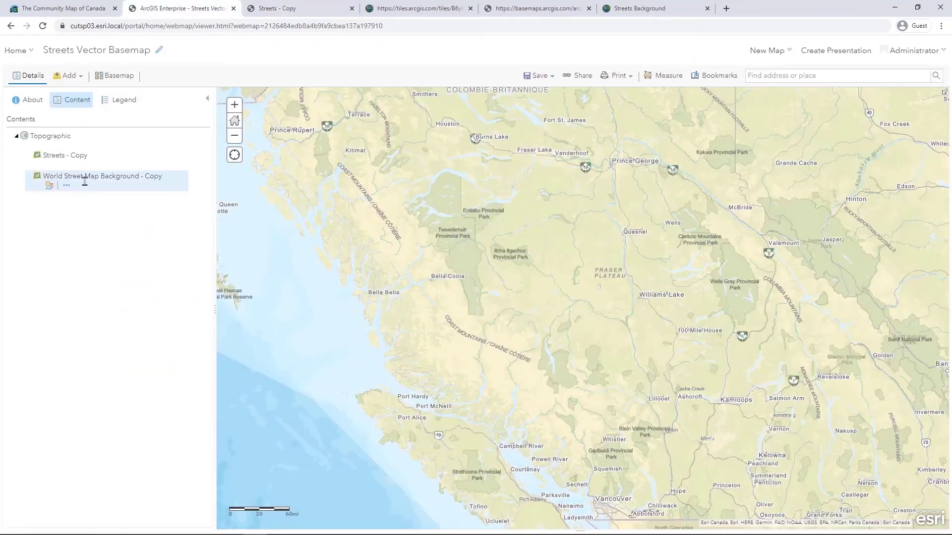
- Open the World Street Map Background - Copy item details and start updating its style file
click(66, 187)
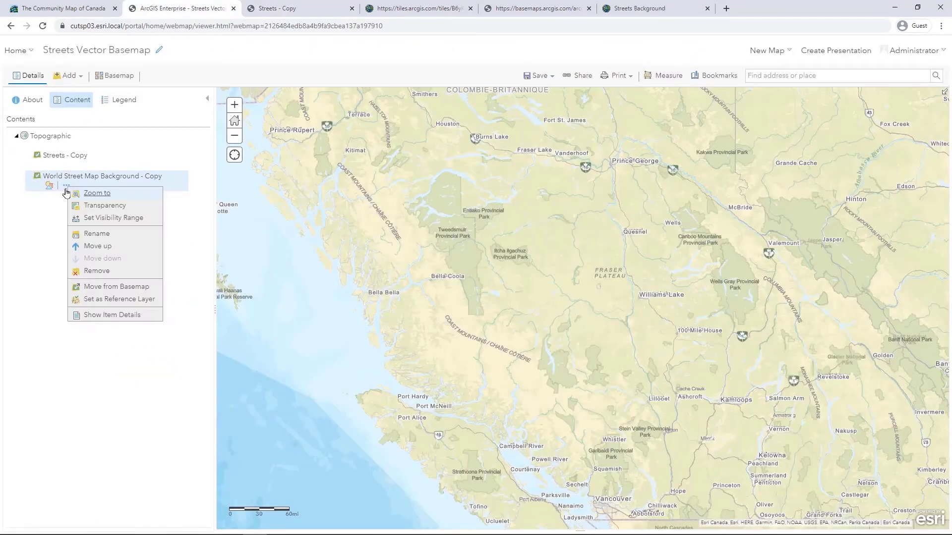
click(112, 315)
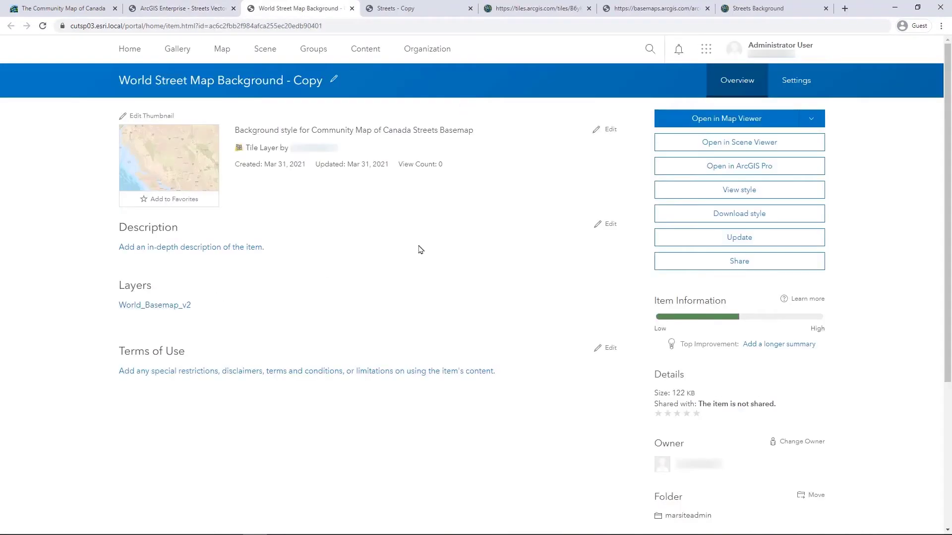
click(689, 241)
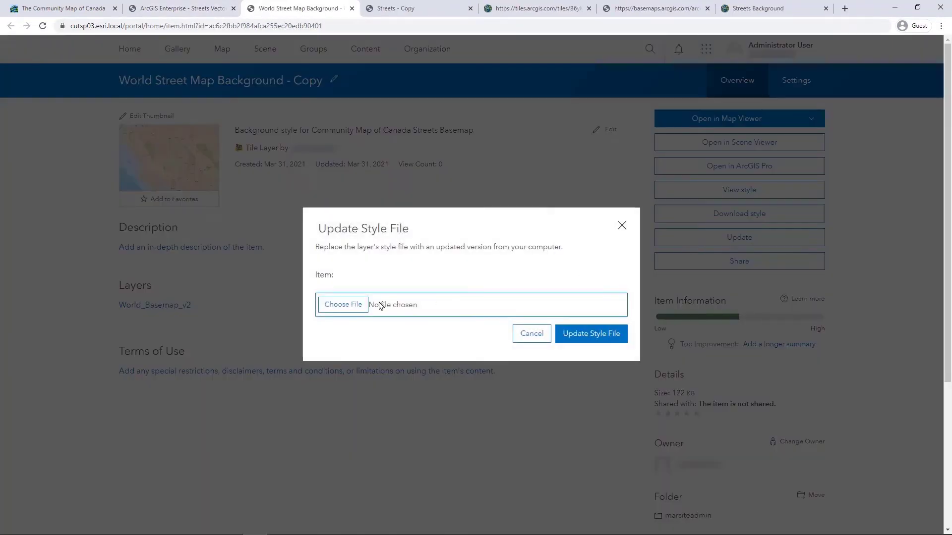
click(347, 307)
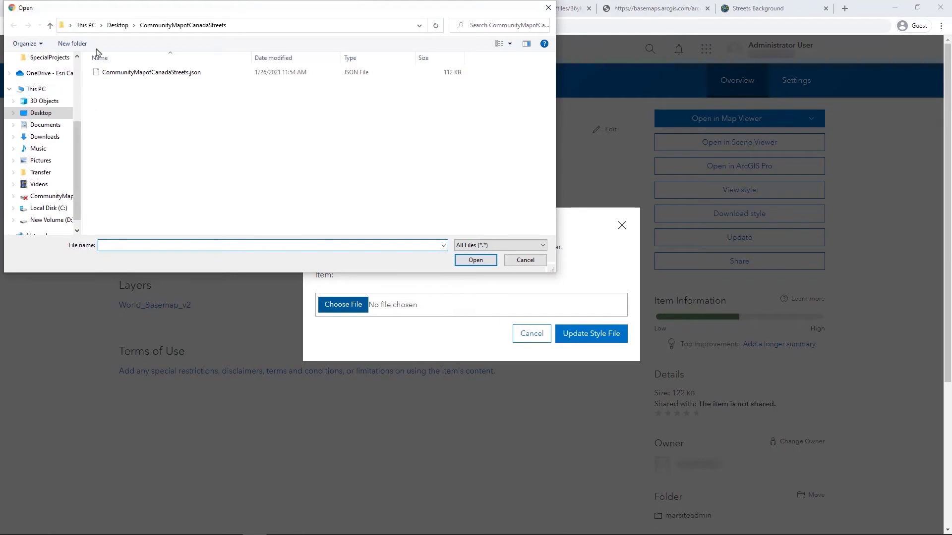
- Upload CommunityMapofCanadaStreetsBackground.json as the new style, then reload the Streets Vector Basemap map
click(119, 25)
double_click(168, 83)
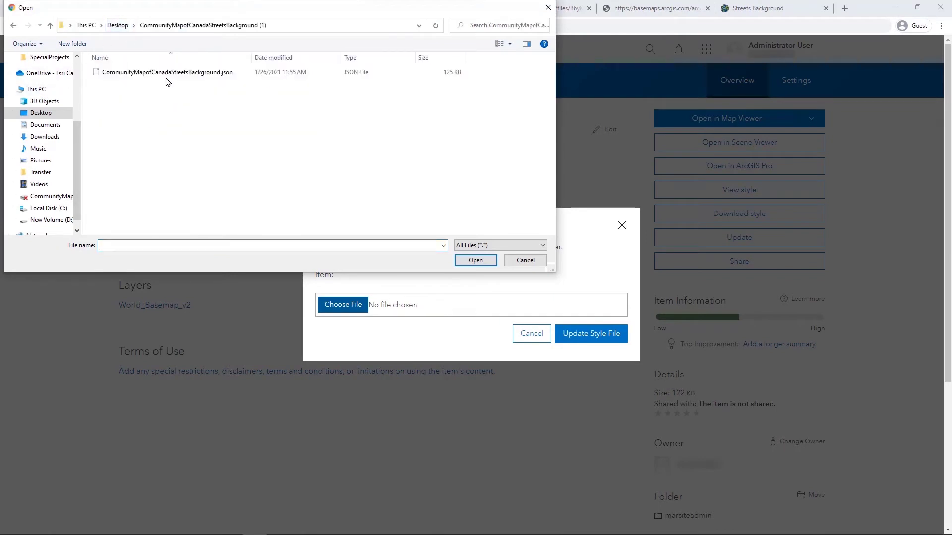
click(166, 74)
click(474, 262)
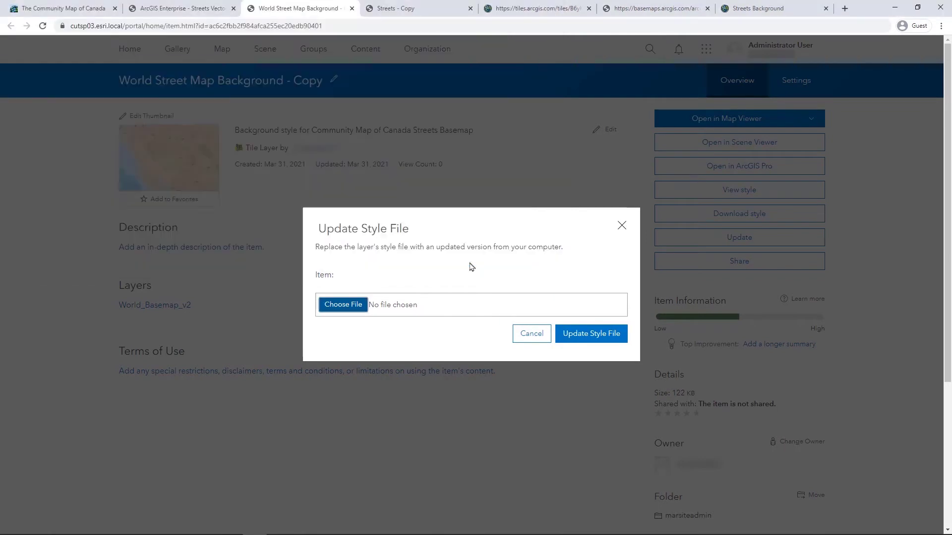
click(589, 337)
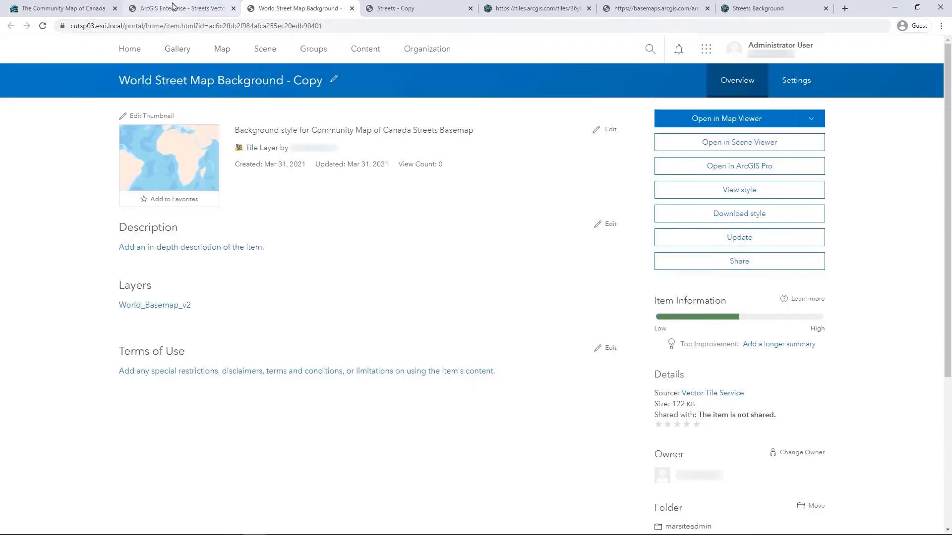
click(173, 6)
click(42, 27)
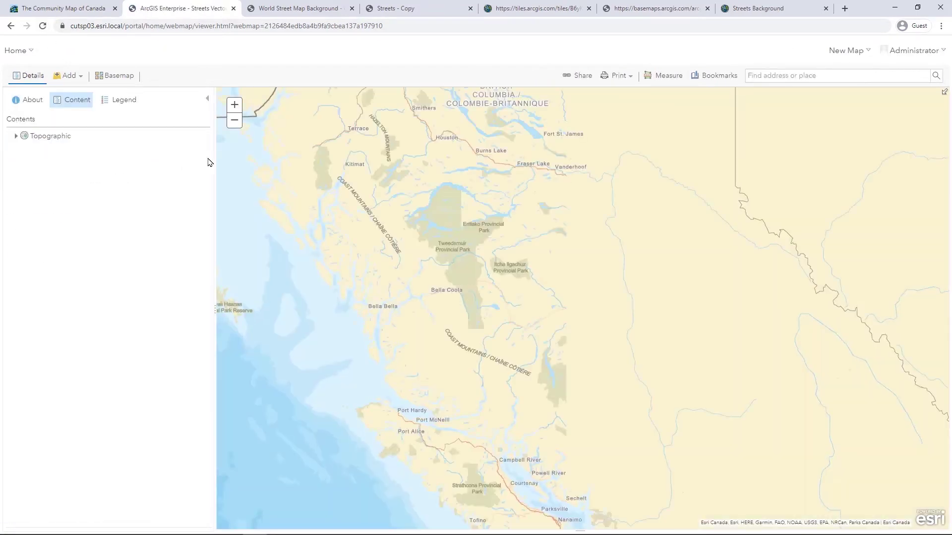
- Pan east across the prairies to inspect the Canada streets styling, then go to the Groups page
drag(684, 180, 333, 162)
drag(769, 163, 463, 157)
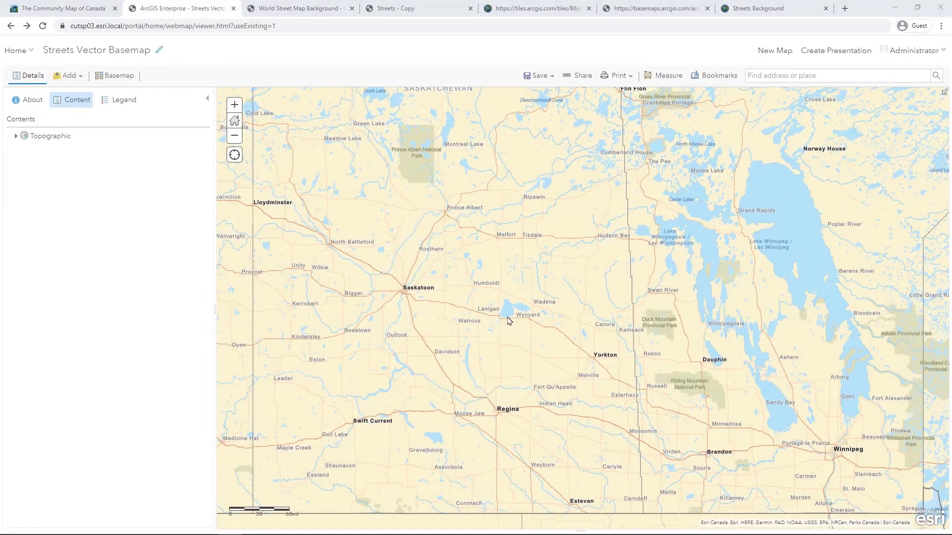
click(11, 51)
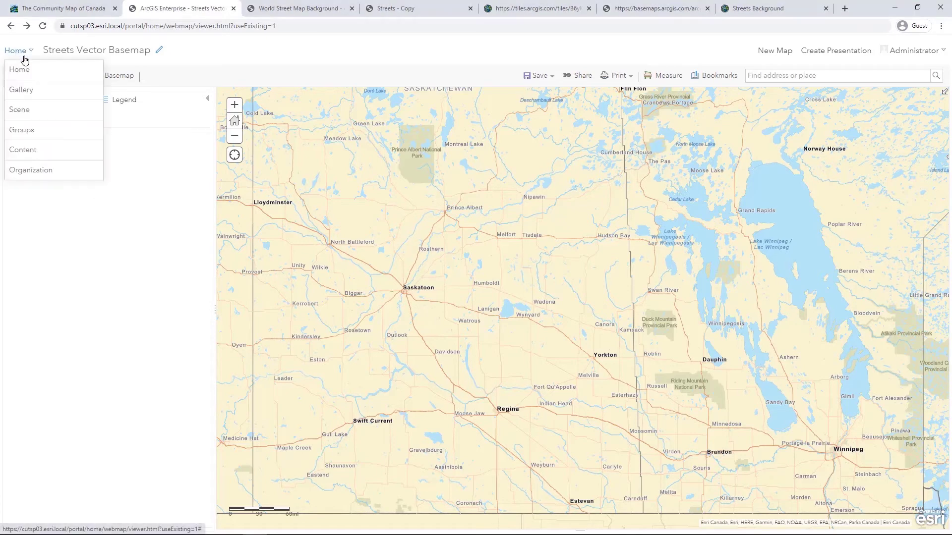
click(62, 133)
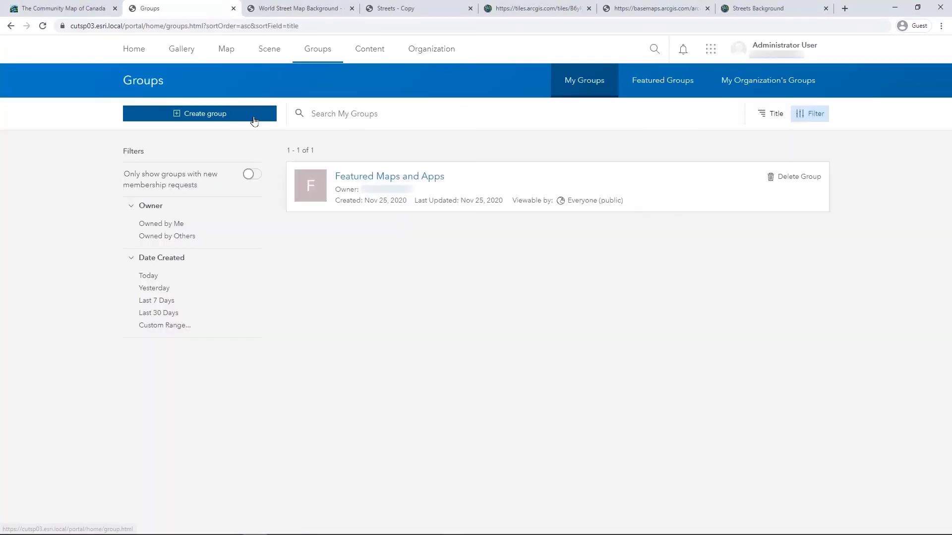
- Start a new group named Vector Basemap Gallery with a pasted Community Map of Canada summary
click(254, 121)
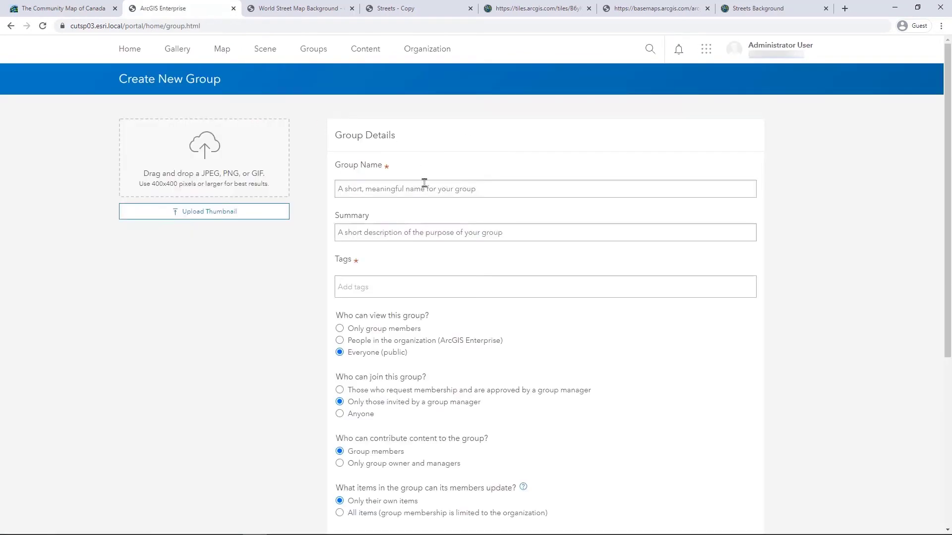
click(425, 182)
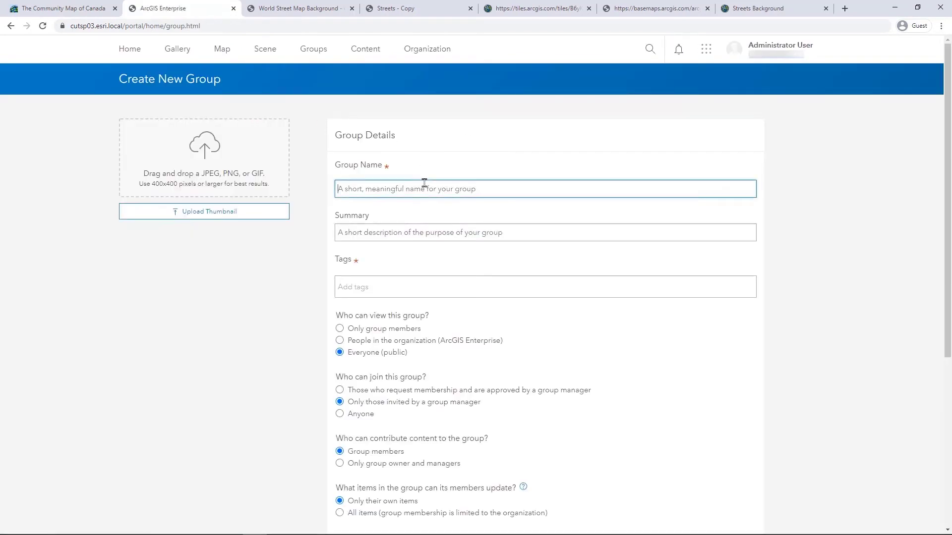
text(Vector Basemap Gallery)
click(435, 232)
text(This group will host the Community Map of Canada Street style for use in Map Viewer)
- Add the tag CMoC and keep the group's access set to Everyone (public)
click(435, 286)
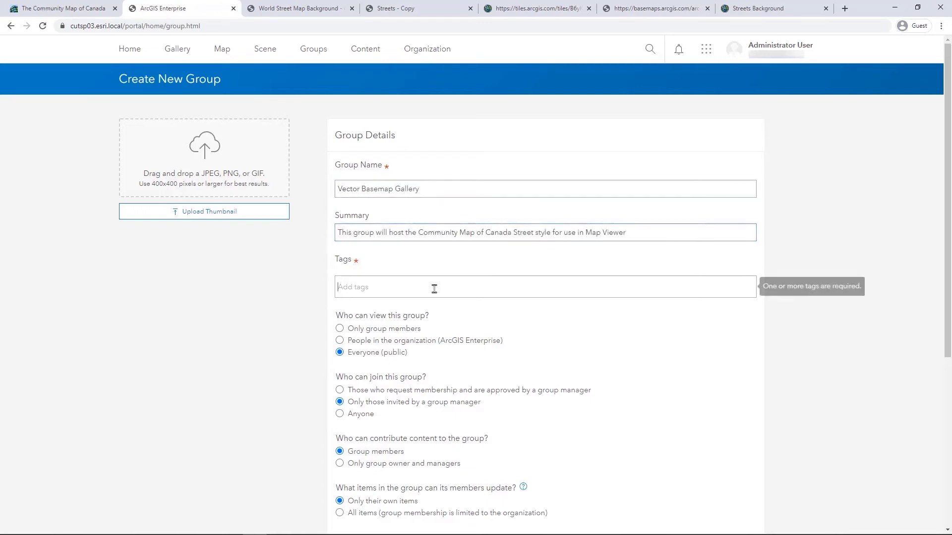
text(CMo)
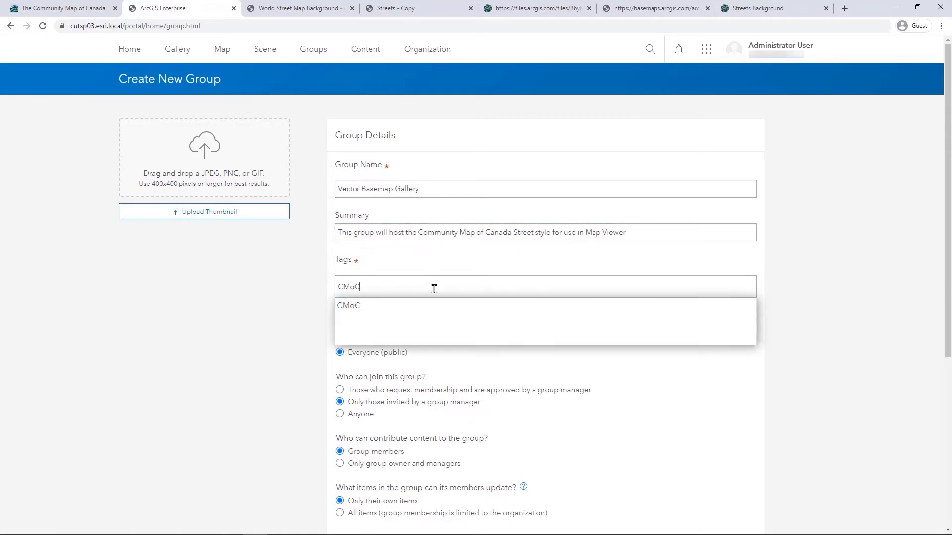
text(C)
key(Return)
scroll(496, 347, down, 4)
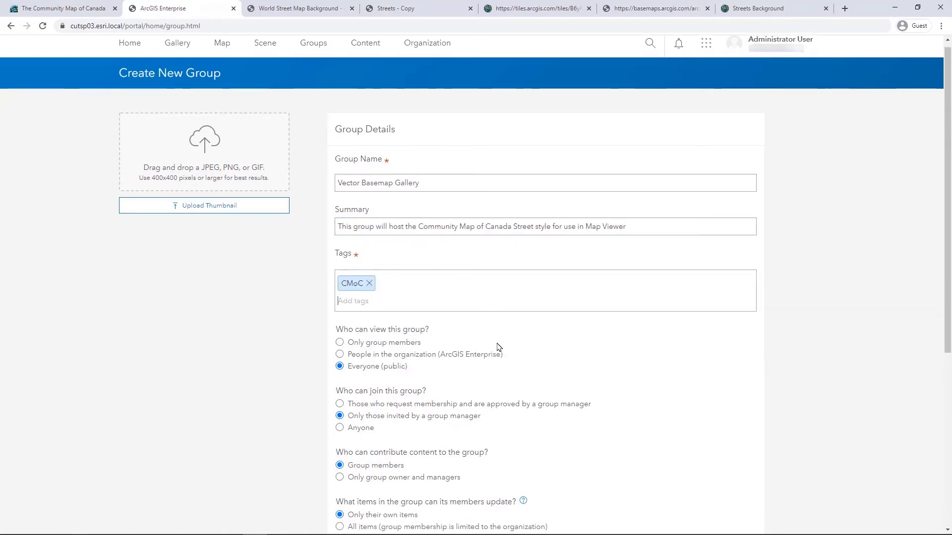
click(465, 153)
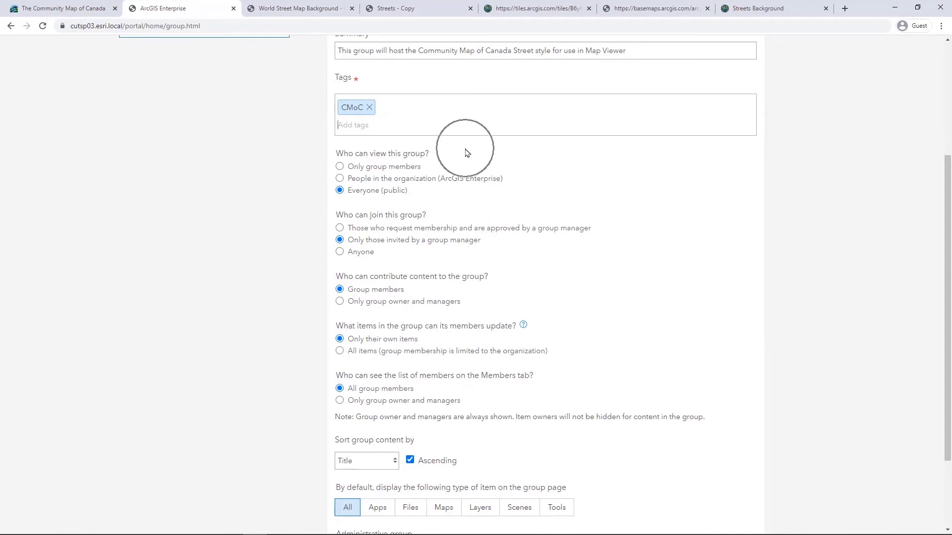
click(417, 195)
drag(948, 168, 948, 233)
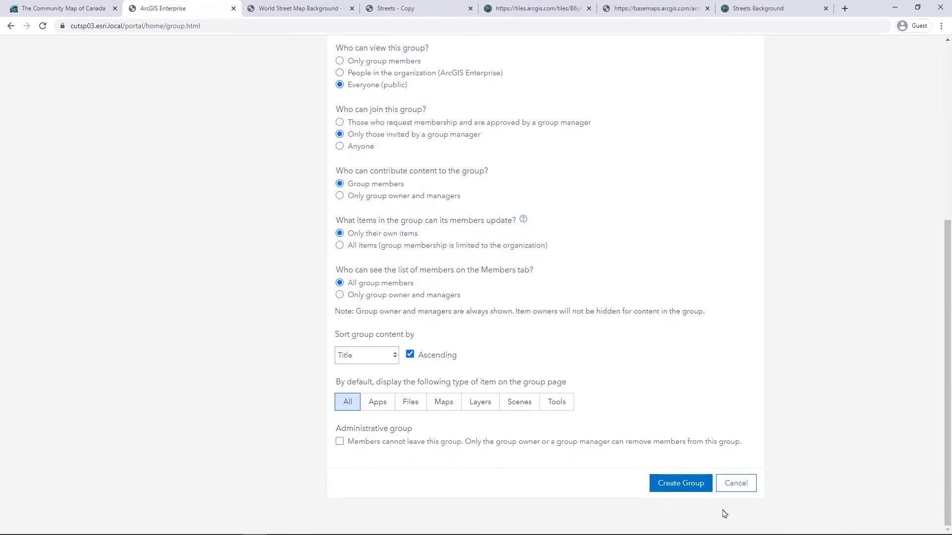
- Create the group, then select Streets Vector Basemap, Streets - Copy and World Street Map Background - Copy in content
click(694, 484)
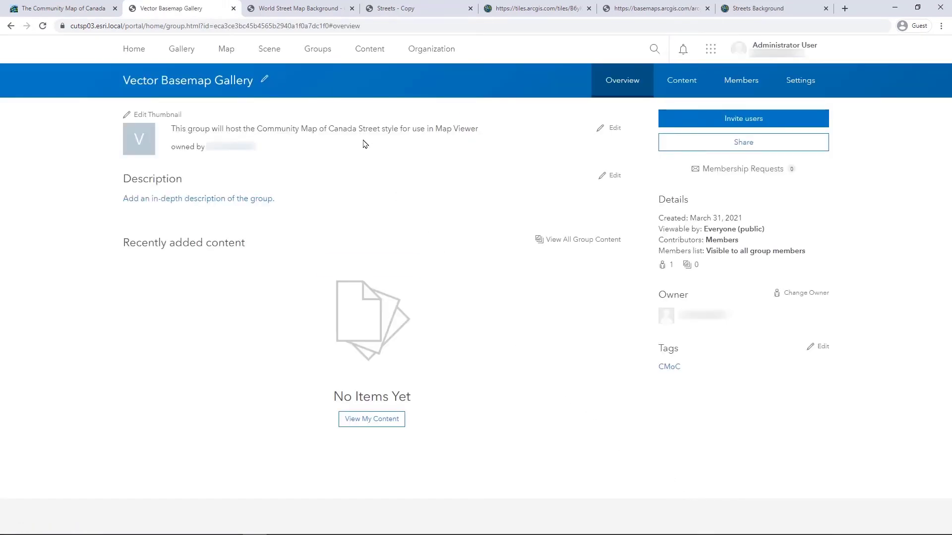
click(363, 58)
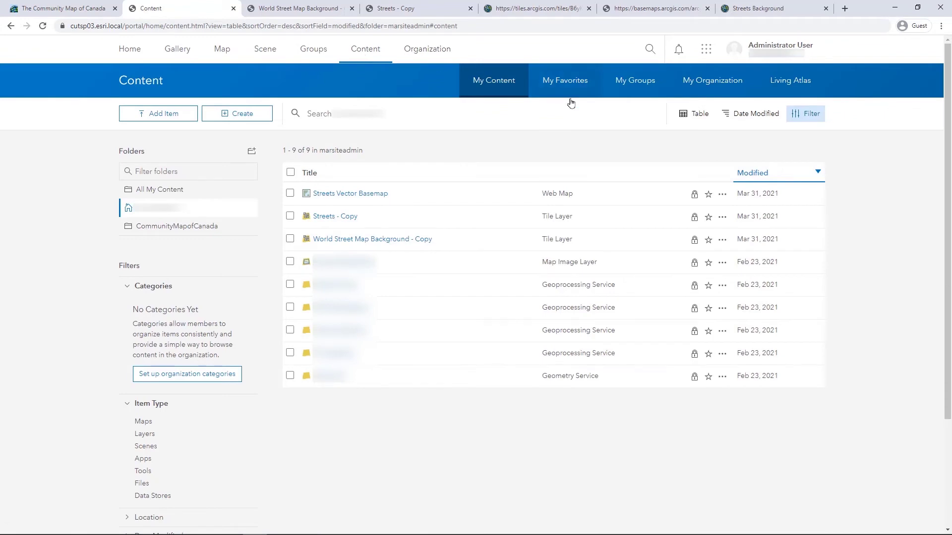
click(290, 194)
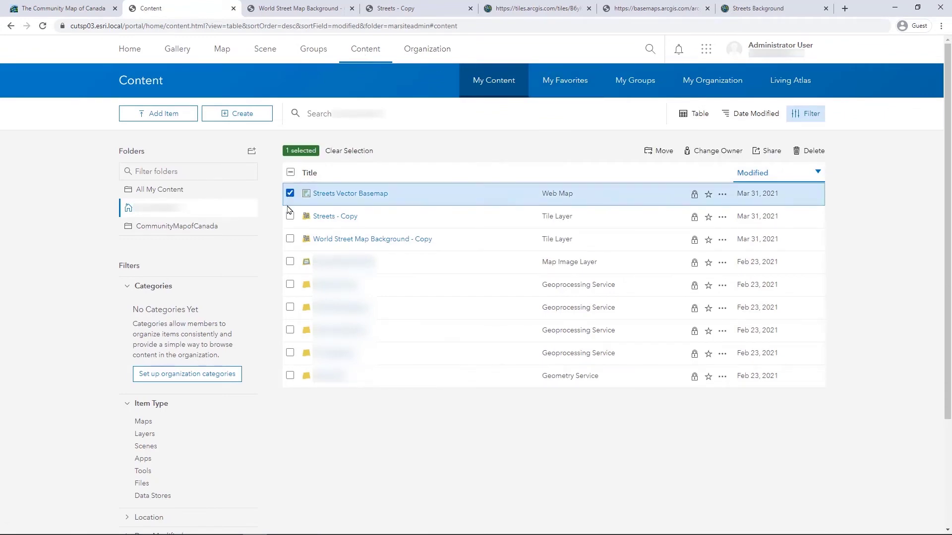
click(290, 216)
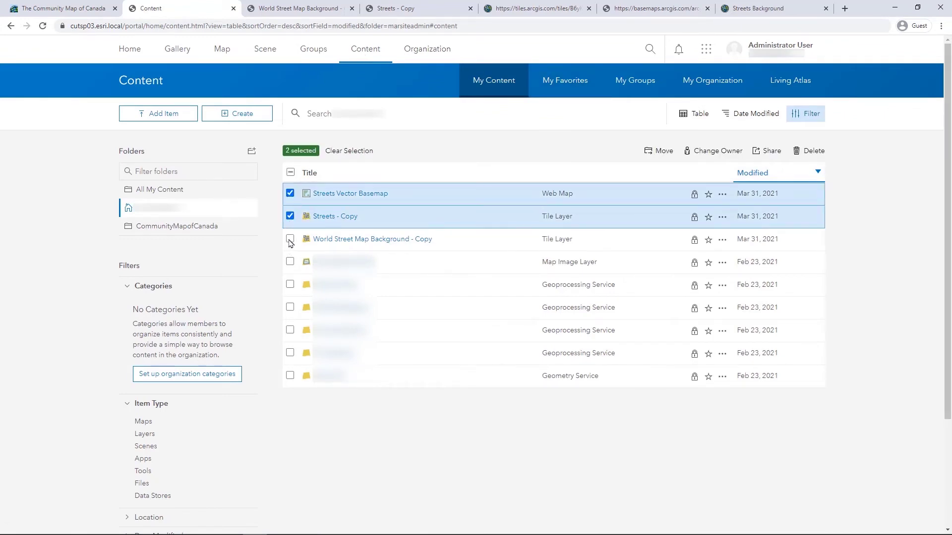
click(290, 239)
- Share the three selected items with Everyone and the Vector Basemap Gallery group
click(776, 154)
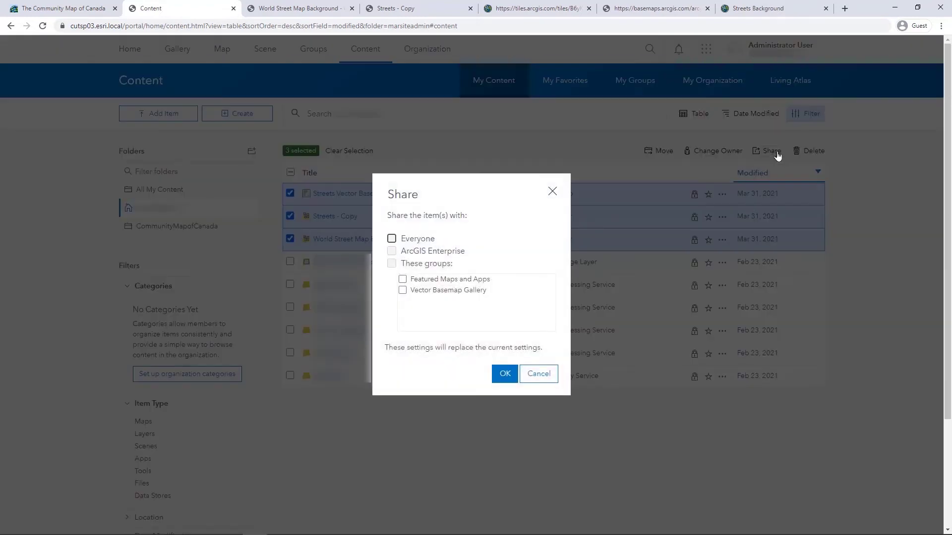
click(392, 240)
click(403, 292)
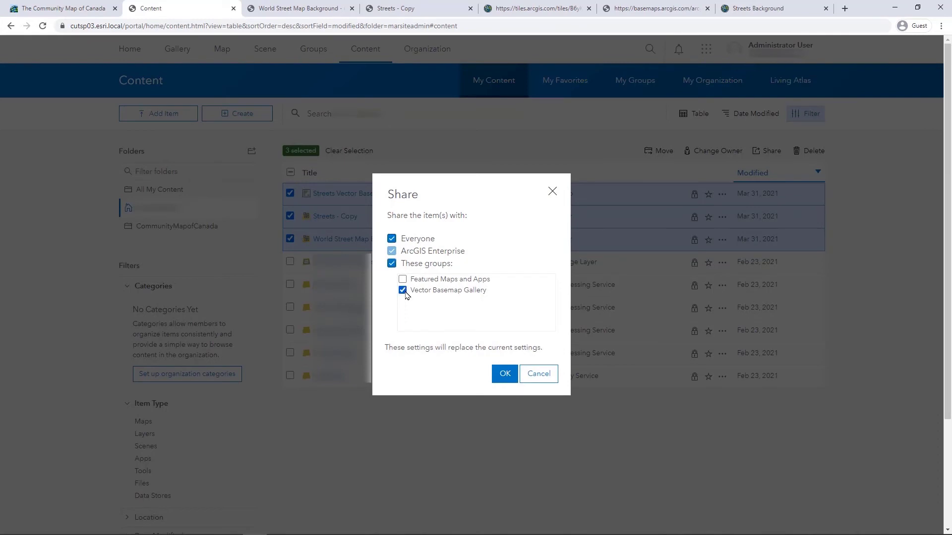
click(506, 377)
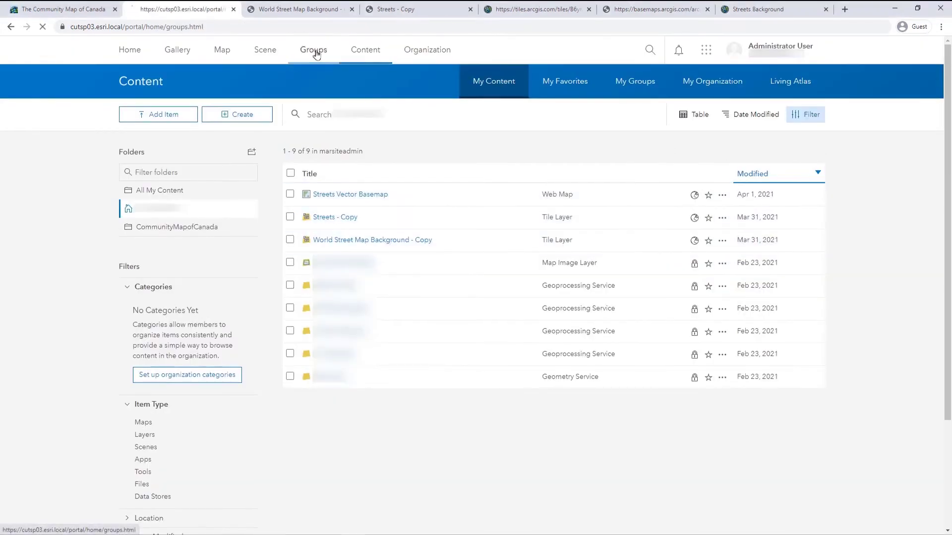
click(314, 51)
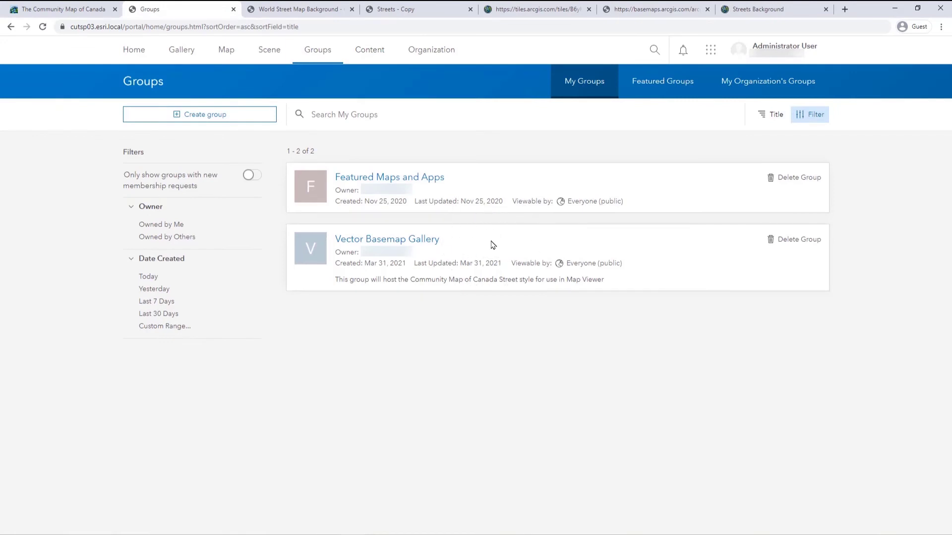
- Check the Vector Basemap Gallery group lists all three shared street items, then go to Organization
click(407, 244)
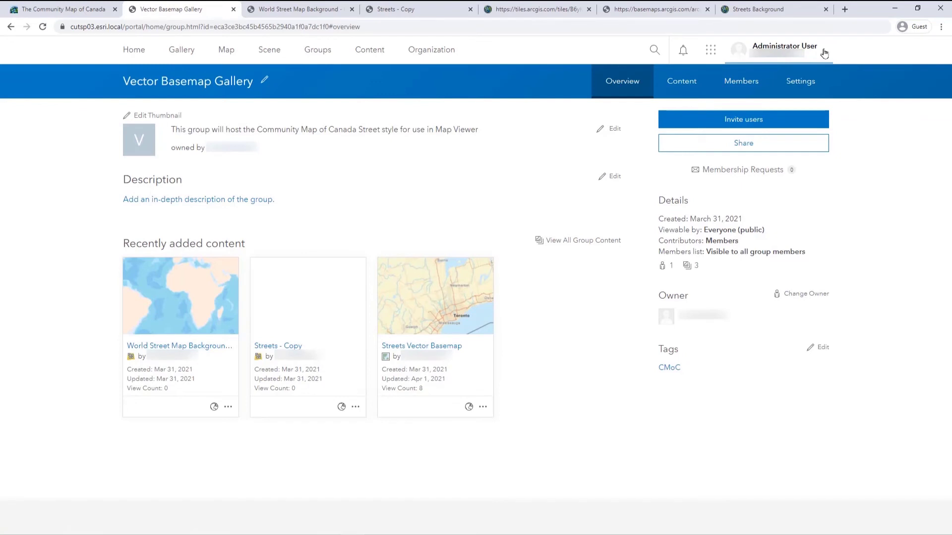
click(437, 53)
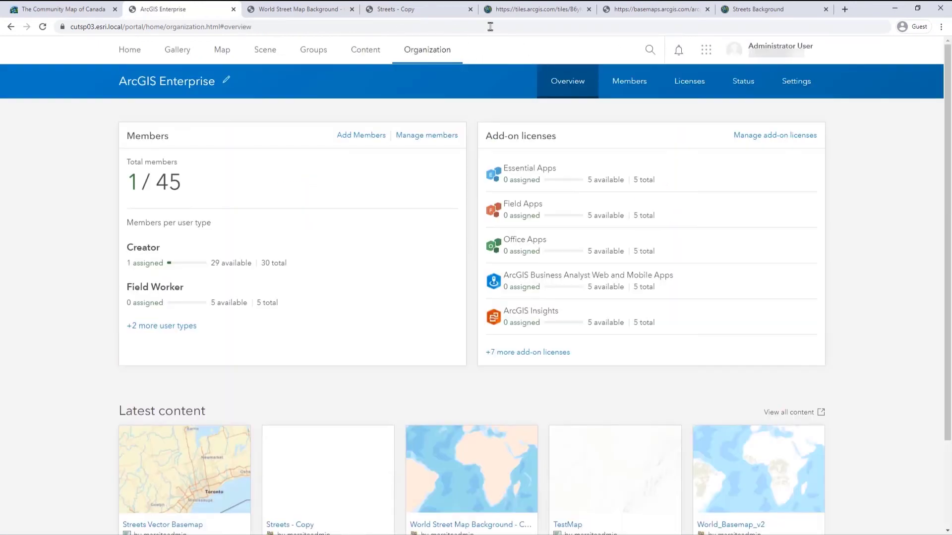
- In organization map settings, choose Vector Basemap Gallery as basemap gallery and share Esri default basemaps to it
click(814, 93)
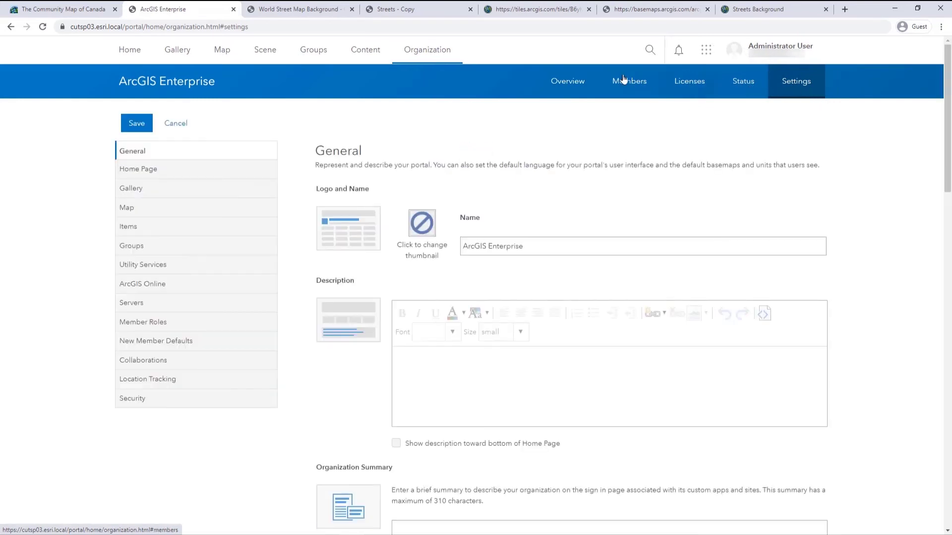
click(190, 212)
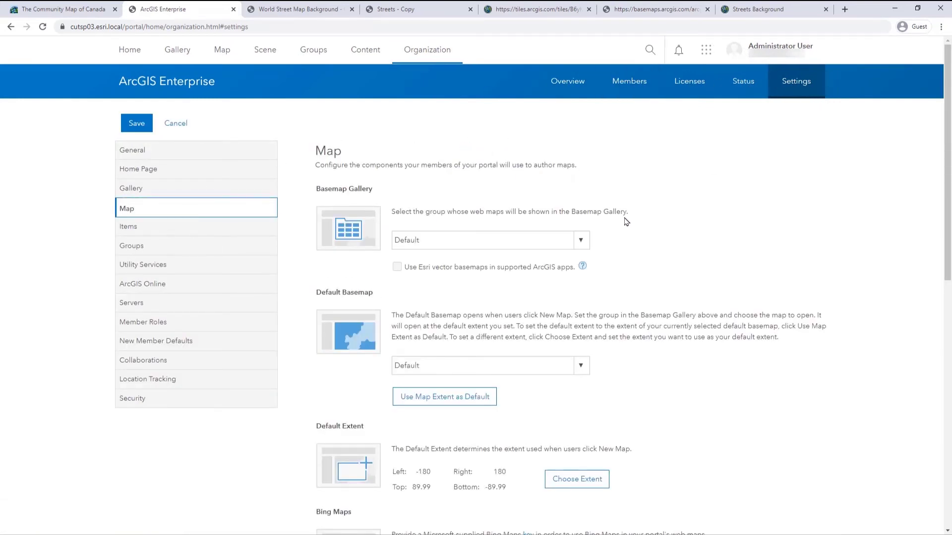
click(580, 239)
click(530, 293)
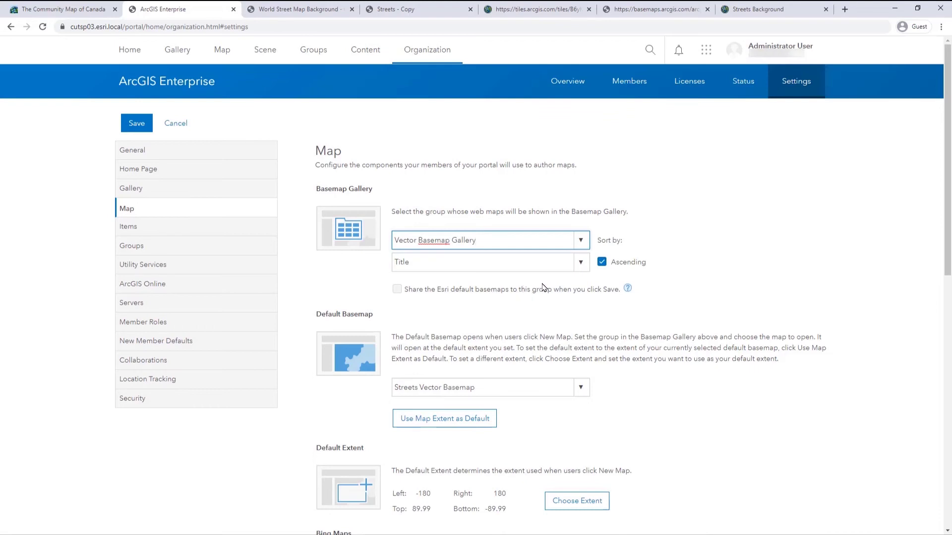
click(397, 291)
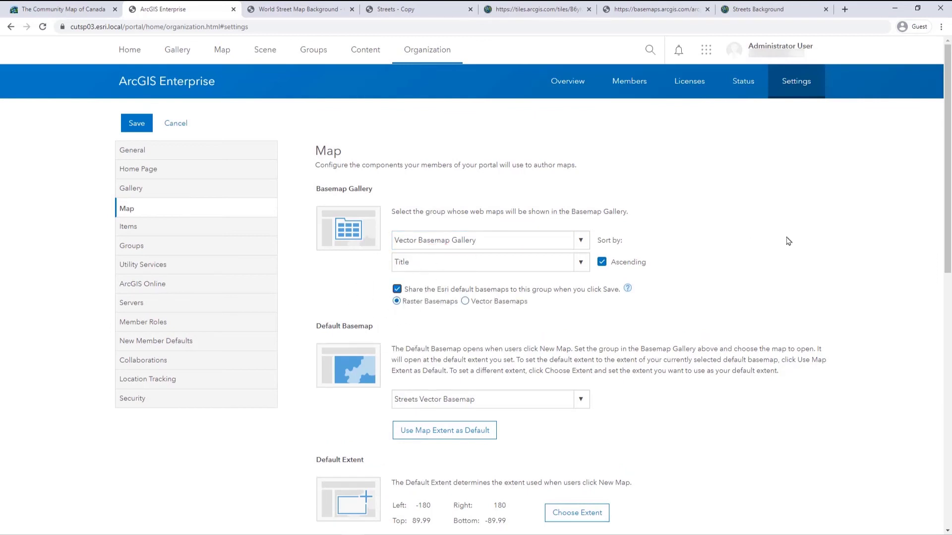
- Keep Streets Vector Basemap as the default basemap and save the map settings
drag(947, 169, 935, 244)
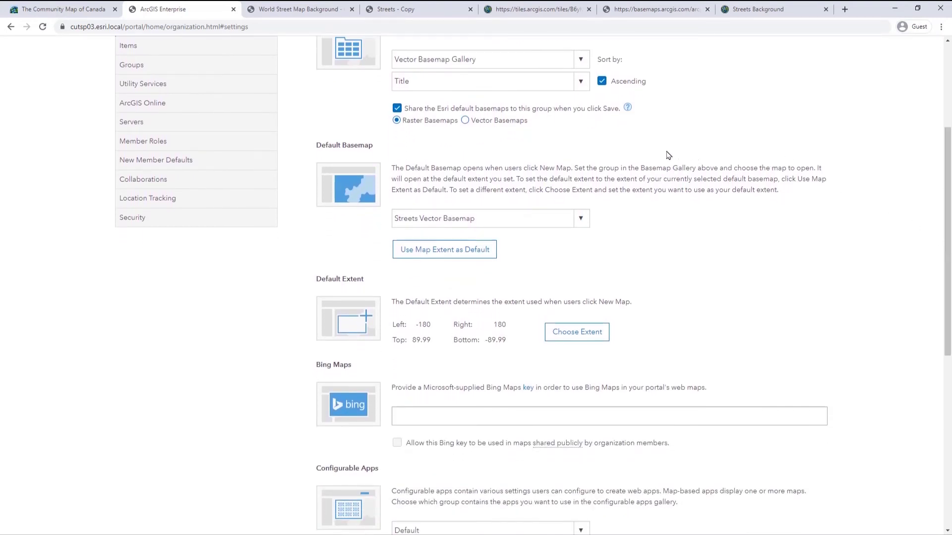
click(580, 219)
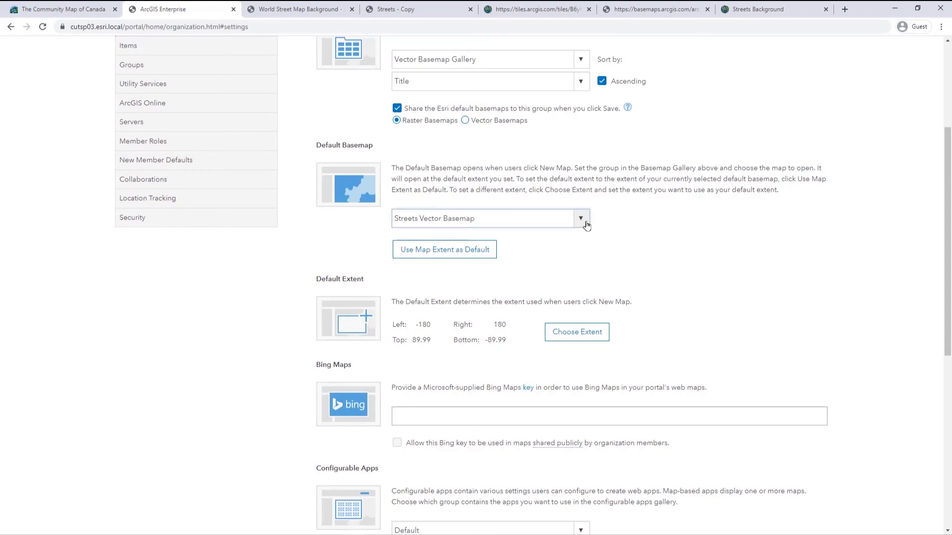
click(579, 233)
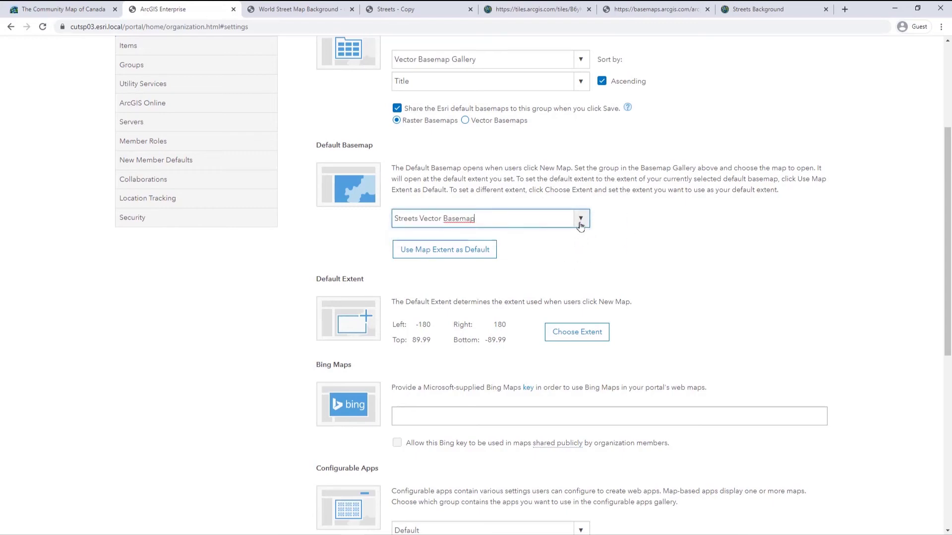
scroll(692, 136, down, 8)
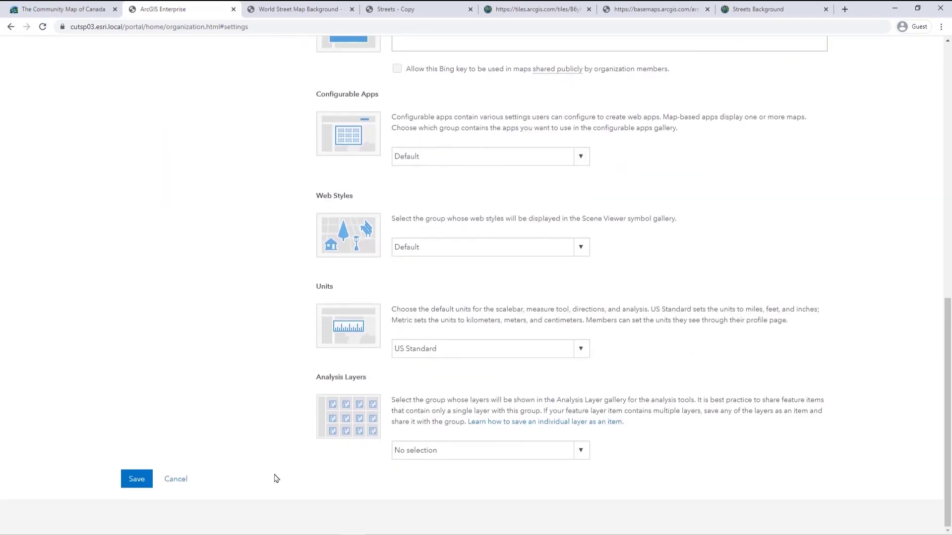
click(140, 482)
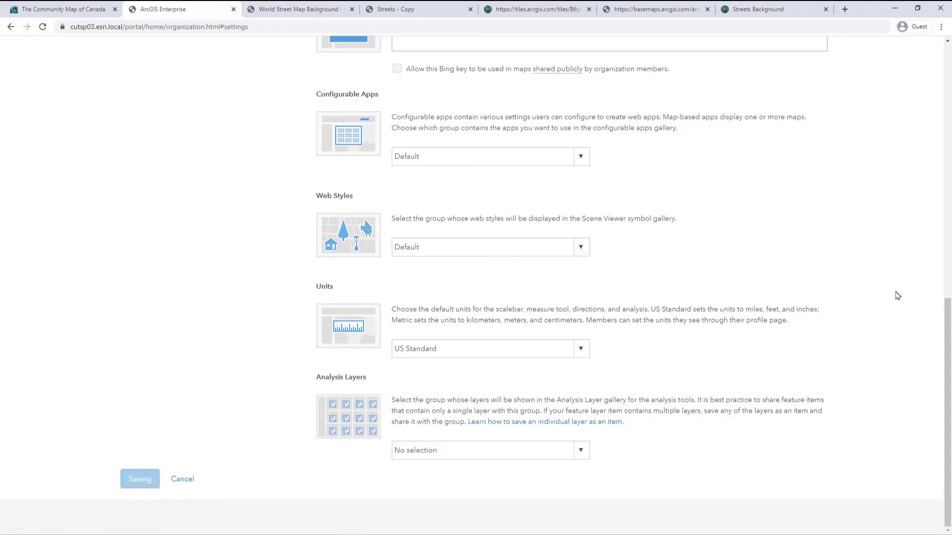
drag(948, 323, 948, 253)
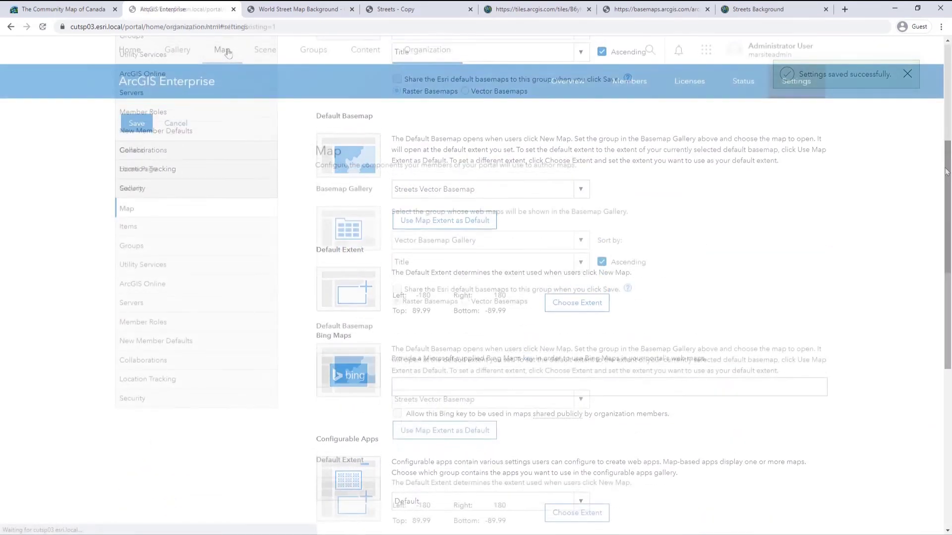
- Start a new map, zoom to central Canada, and review the basemap gallery's available basemaps
click(227, 51)
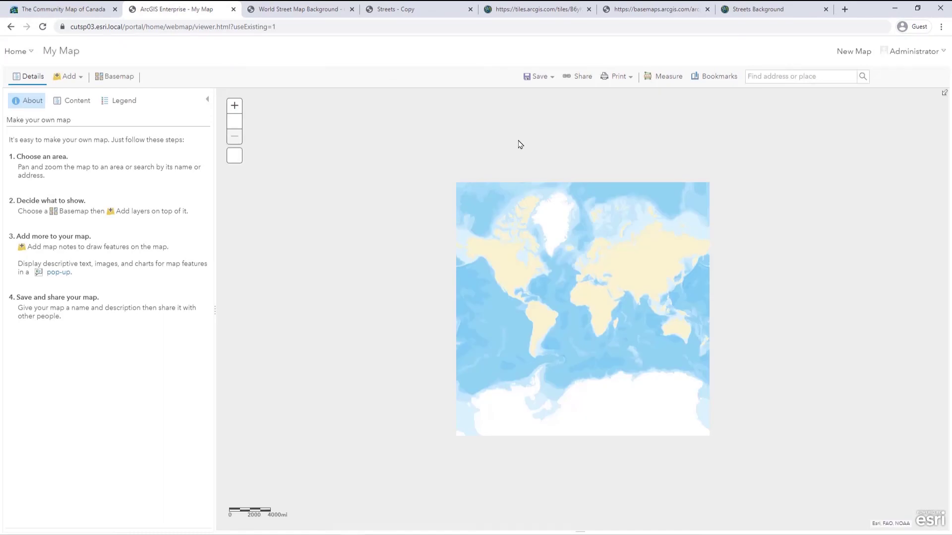
scroll(521, 269, up, 2)
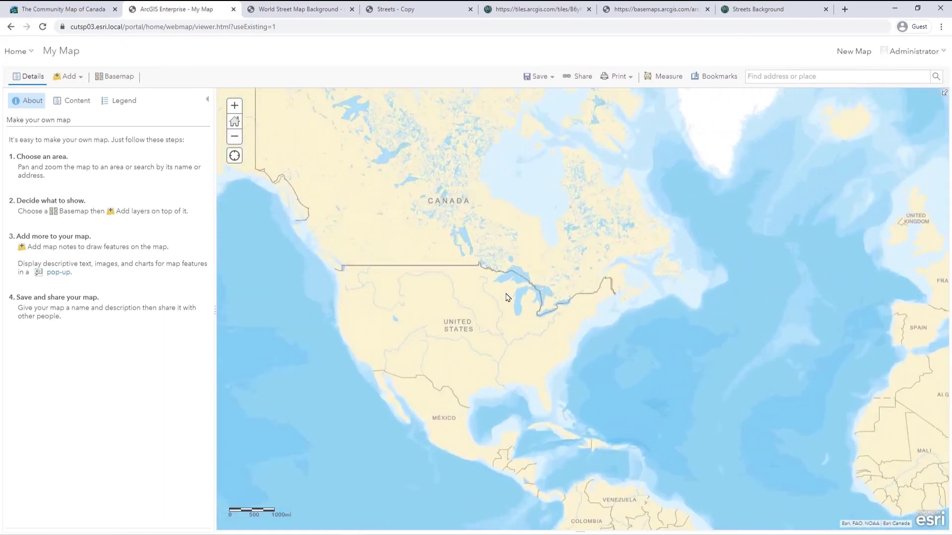
scroll(507, 297, up, 2)
drag(548, 206, 664, 338)
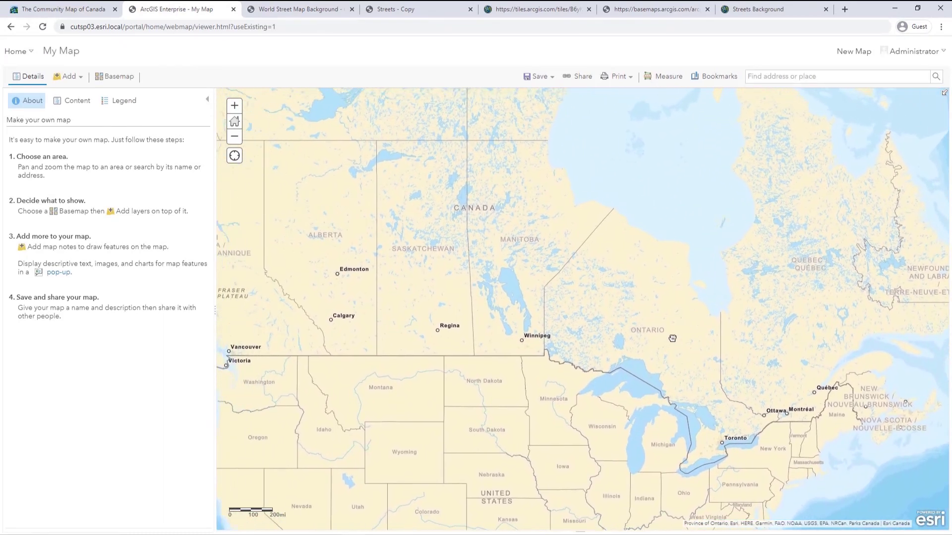
scroll(717, 426, up, 2)
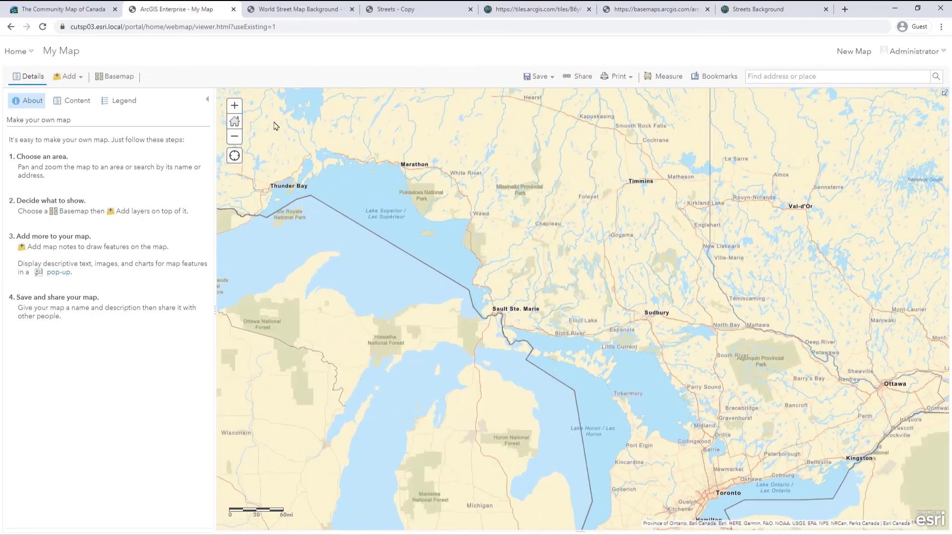
click(127, 78)
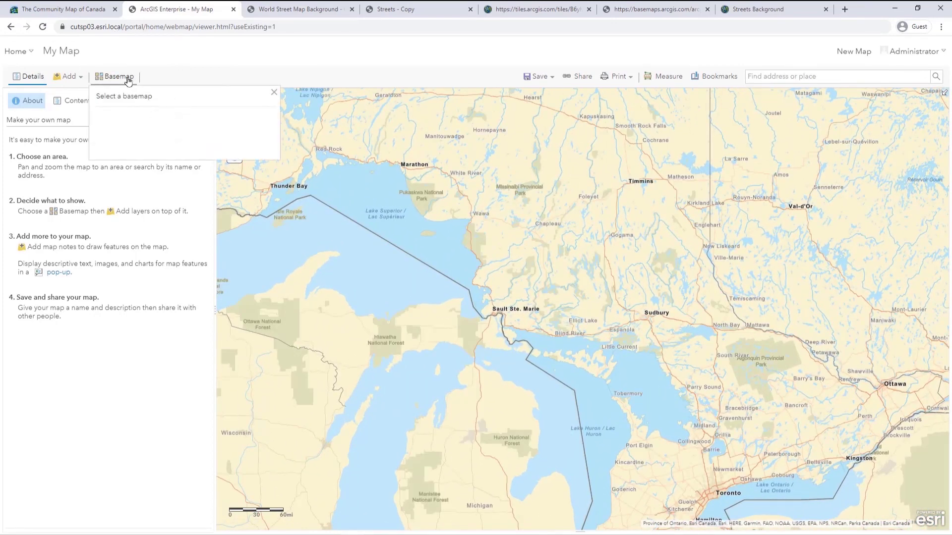
click(255, 271)
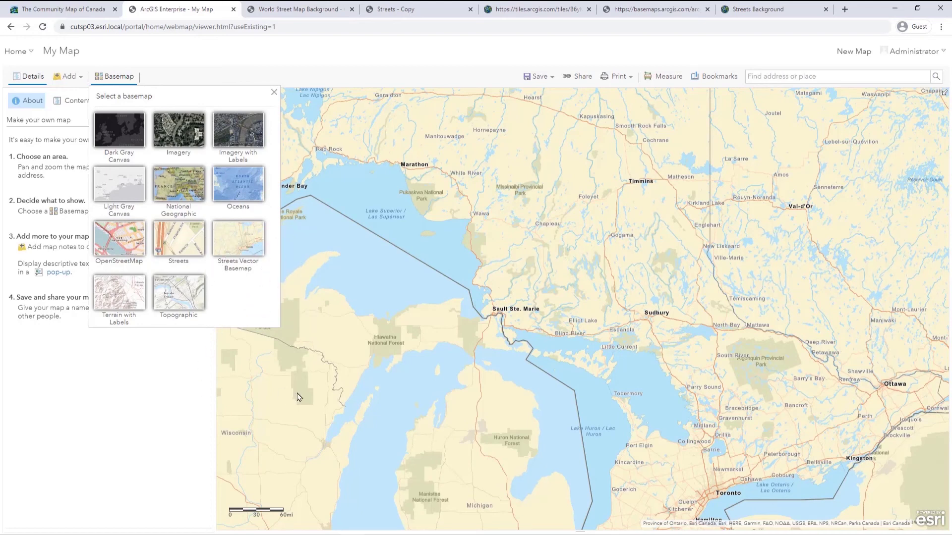
click(752, 355)
- Pan along the St. Lawrence and zoom into street-level detail of Ville de Québec
drag(752, 356, 543, 422)
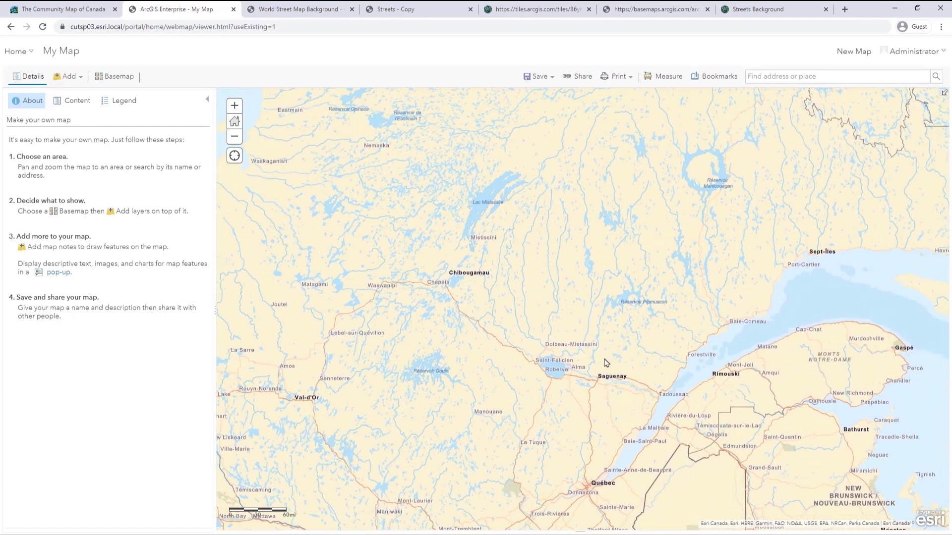
scroll(687, 303, up, 1)
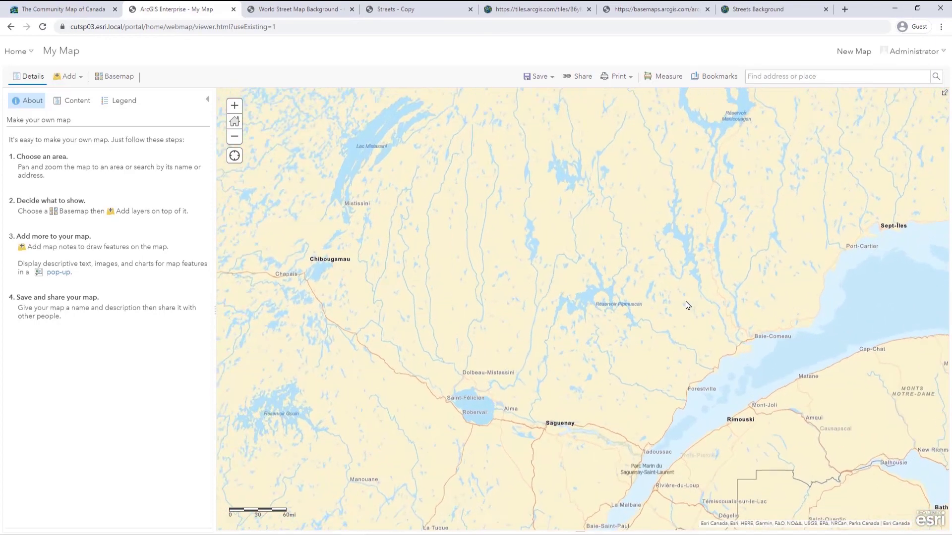
drag(629, 393, 678, 213)
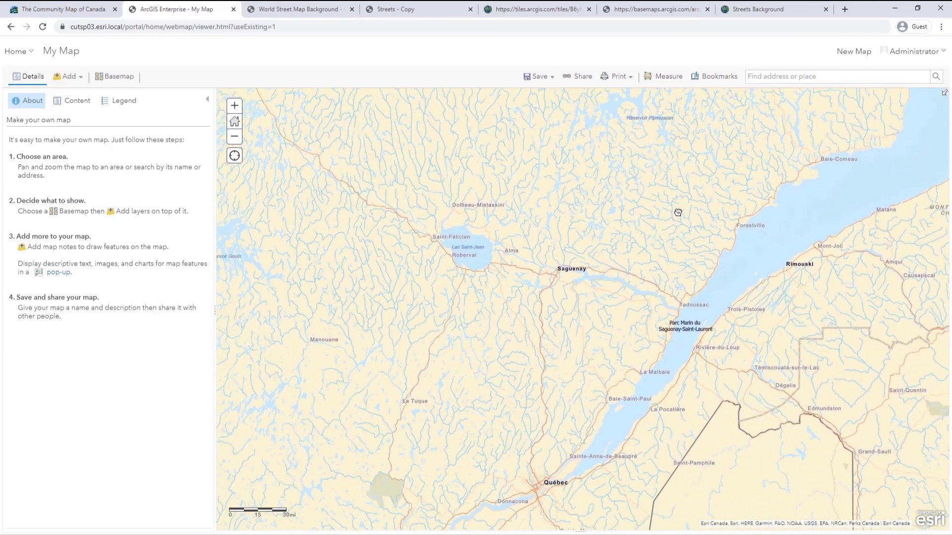
drag(480, 453, 550, 353)
scroll(599, 416, up, 4)
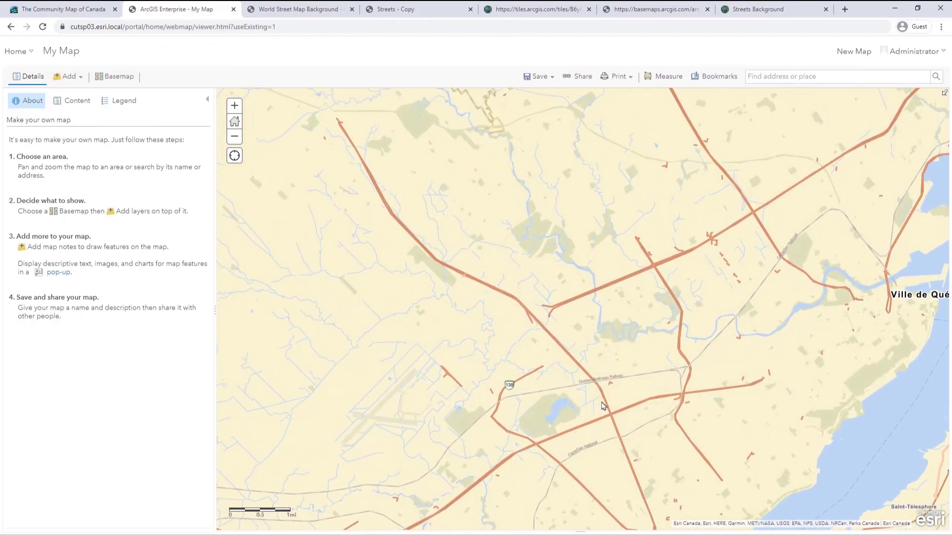
scroll(595, 406, up, 2)
drag(771, 416, 468, 425)
scroll(781, 268, up, 3)
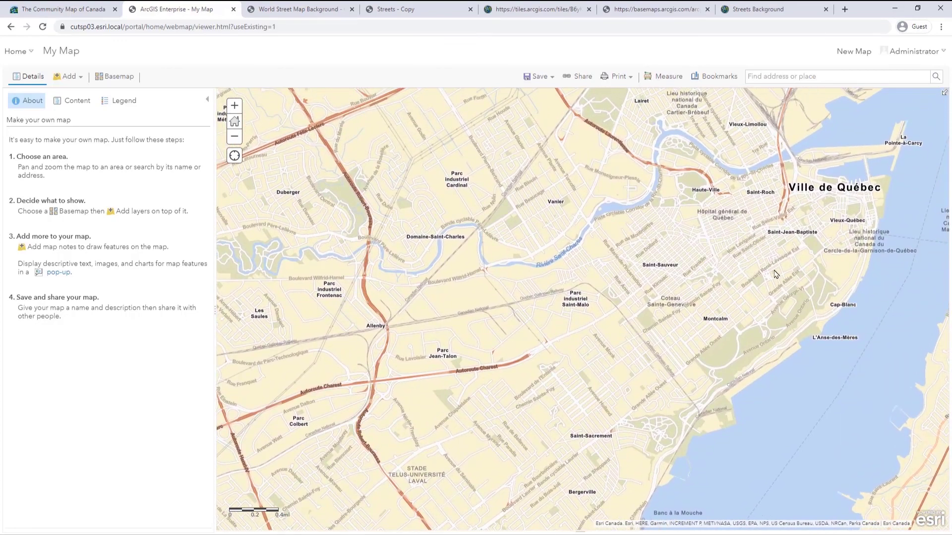